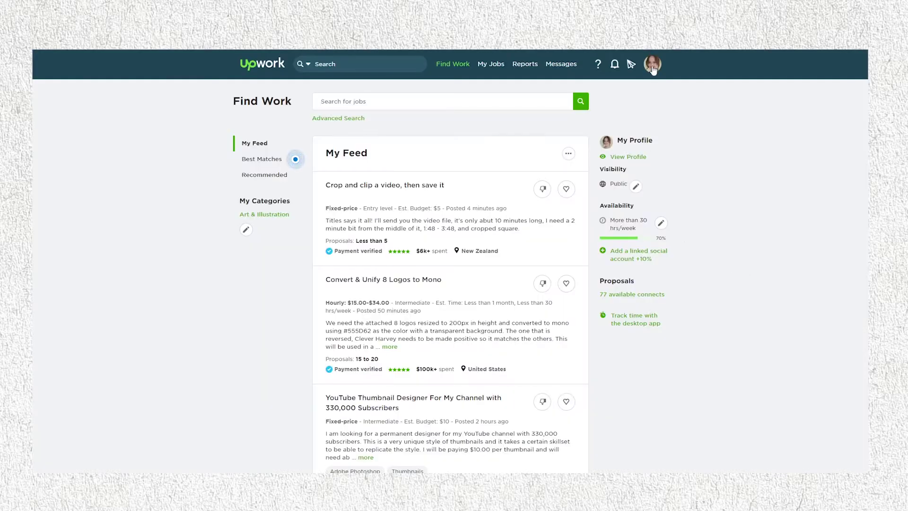
- Open the desktop app download page and look over the offered download versions
click(636, 323)
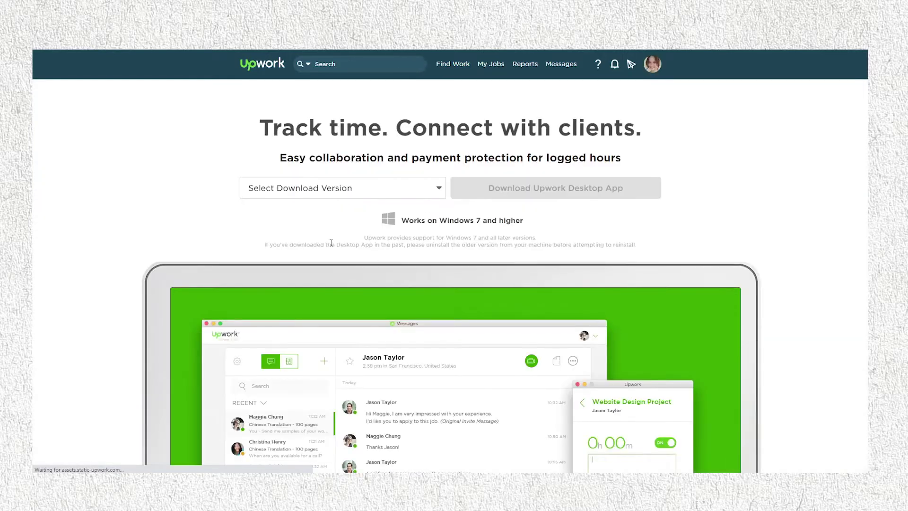
scroll(331, 243, down, 1)
click(381, 151)
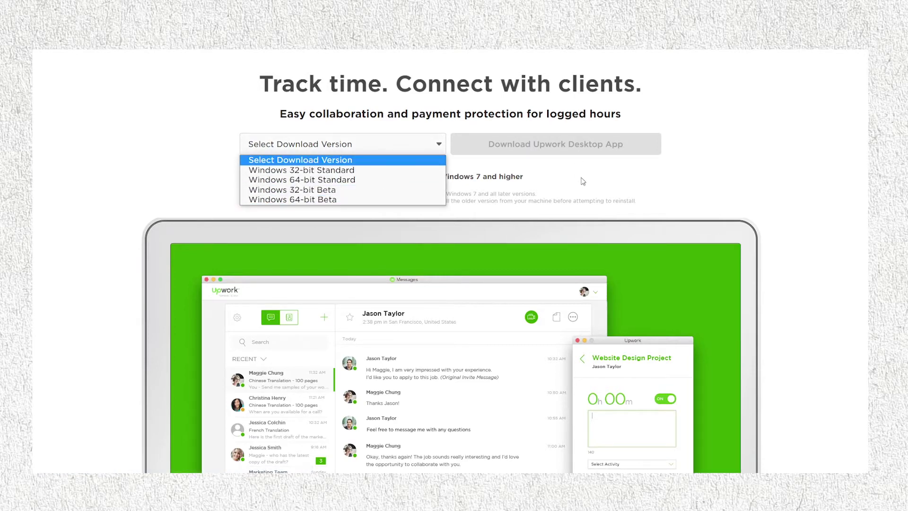
click(582, 181)
- Scroll through the download page's feature descriptions and bring the version list back up
scroll(580, 203, down, 1)
scroll(529, 189, up, 2)
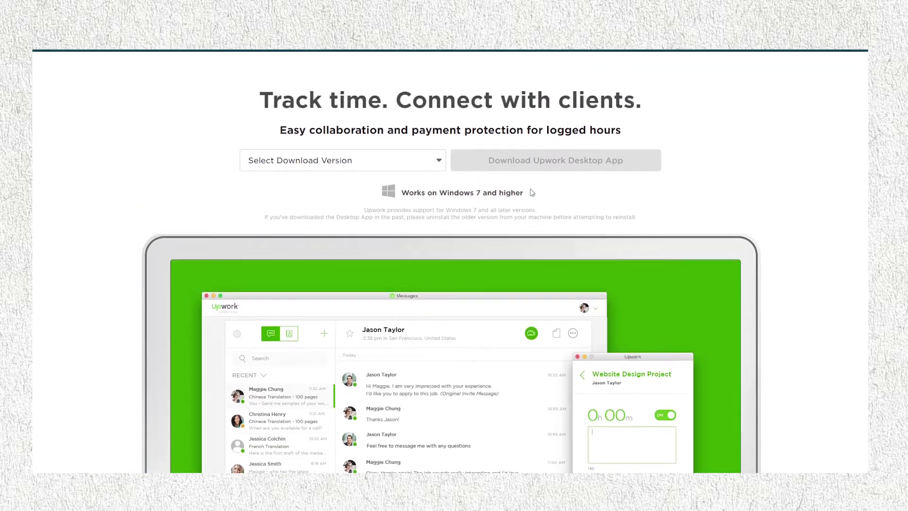
scroll(503, 184, down, 5)
scroll(474, 214, down, 5)
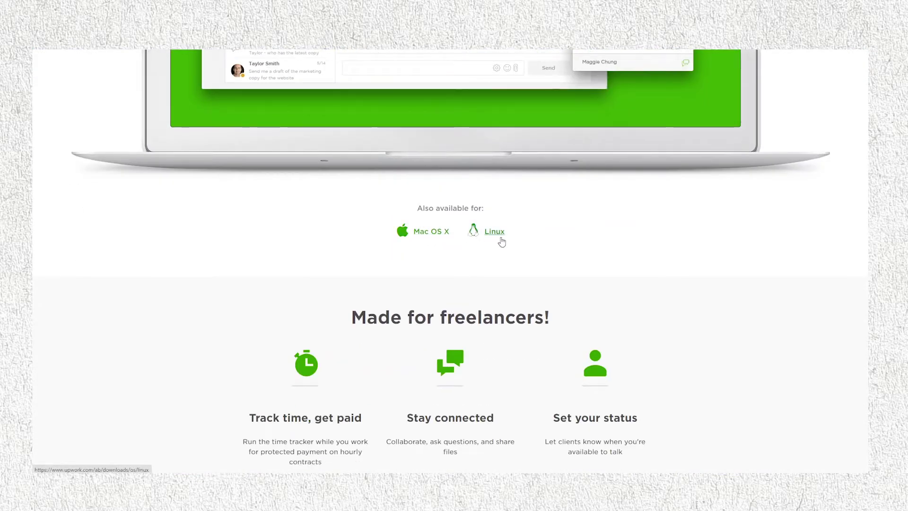
scroll(501, 242, down, 2)
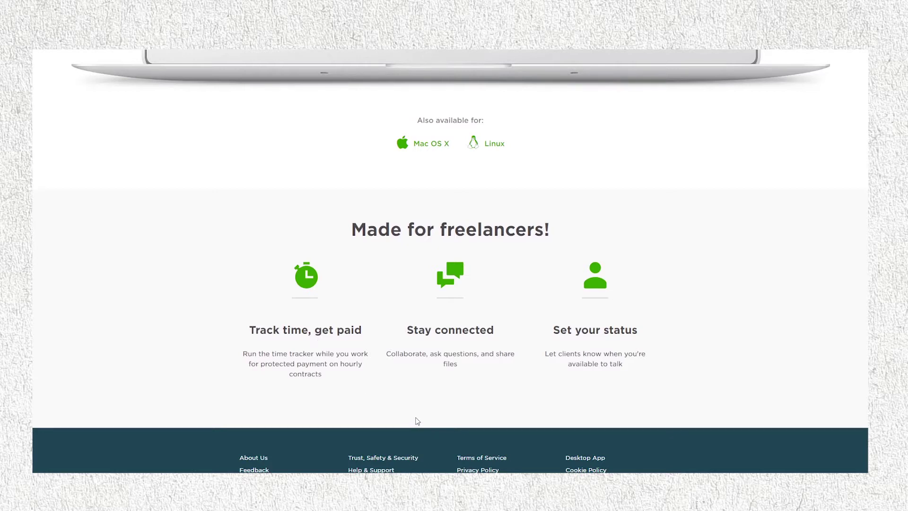
scroll(417, 421, down, 1)
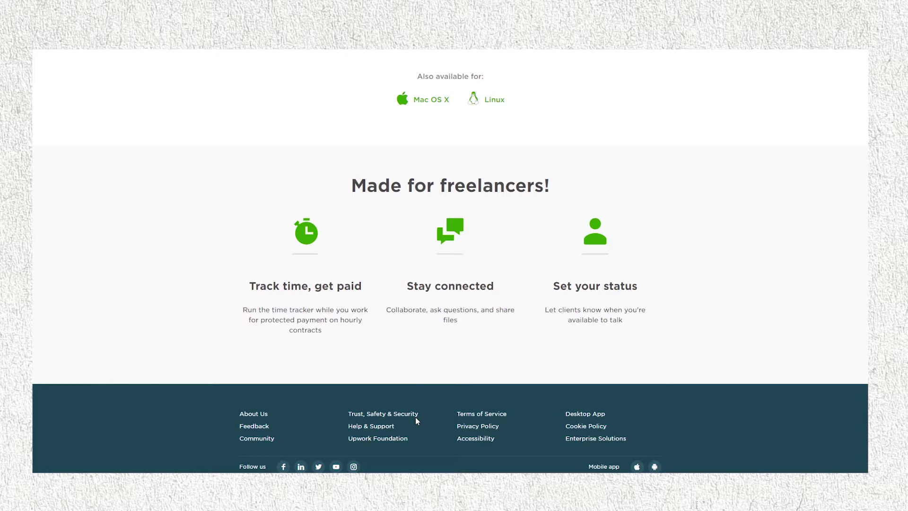
scroll(416, 418, up, 15)
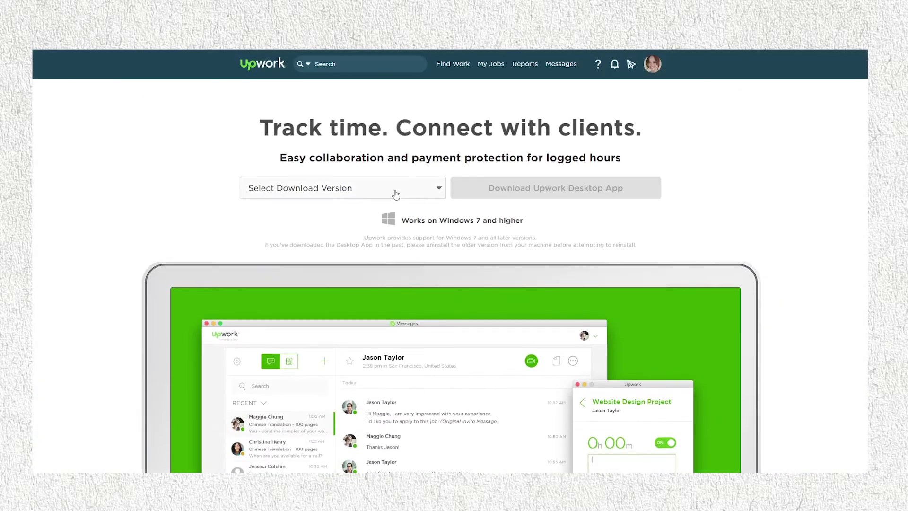
click(395, 194)
- Pick Windows 64-bit Beta, then reach the contract's work diary through My Jobs
click(364, 244)
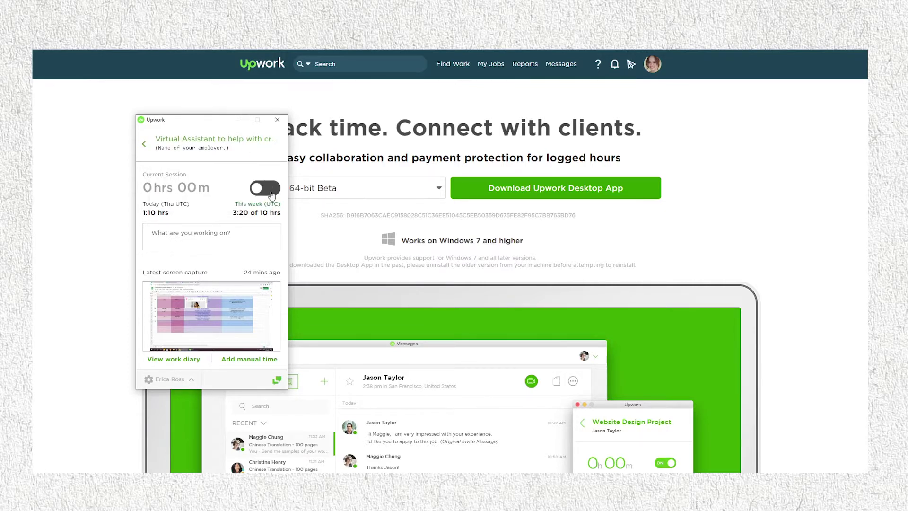
click(157, 360)
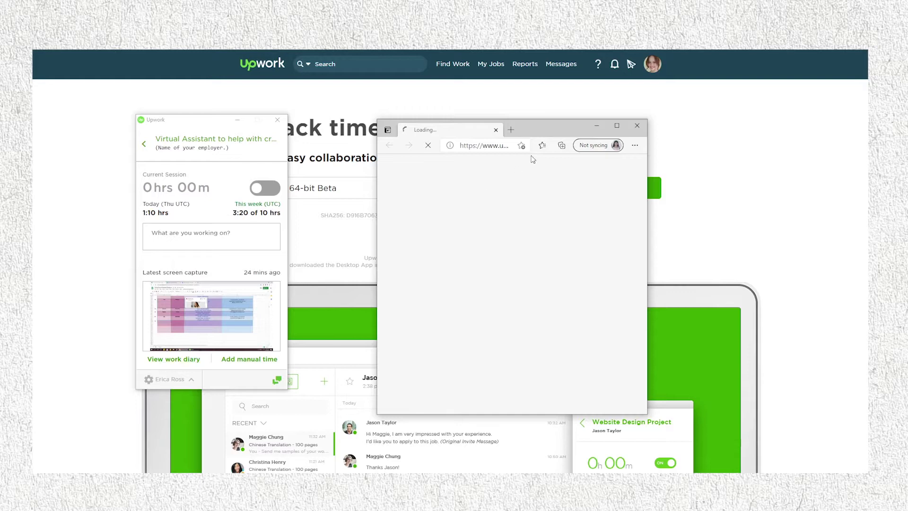
click(637, 126)
mouse_move(488, 65)
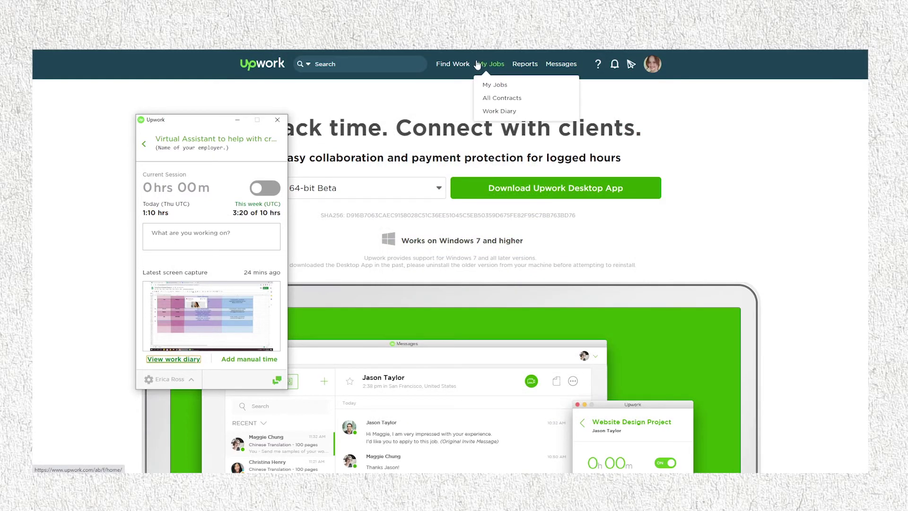
click(500, 111)
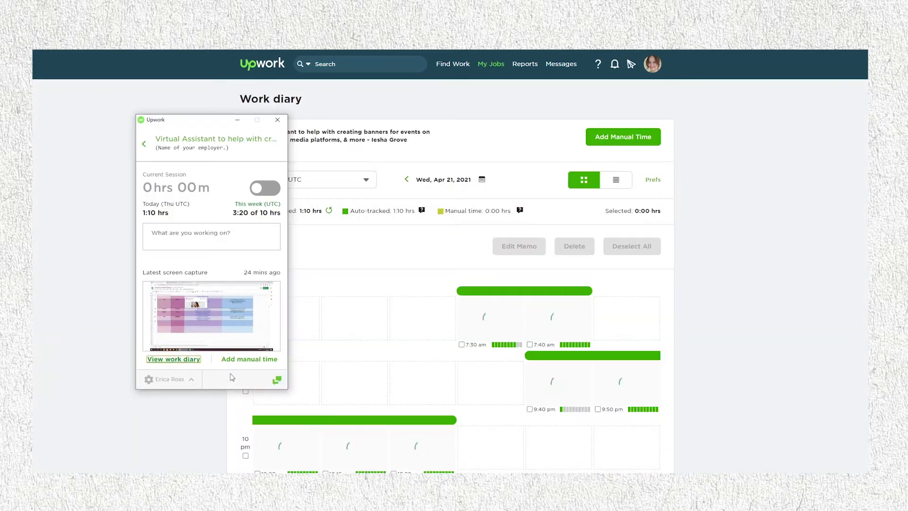
- Move the tracker aside and step the diary back through Apr 20, 19 and 18
drag(212, 125, 143, 113)
scroll(495, 262, down, 2)
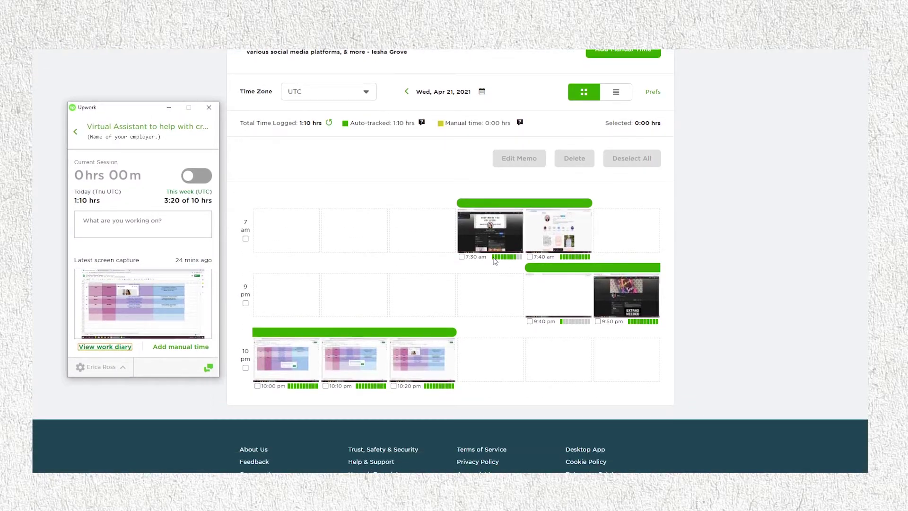
click(407, 92)
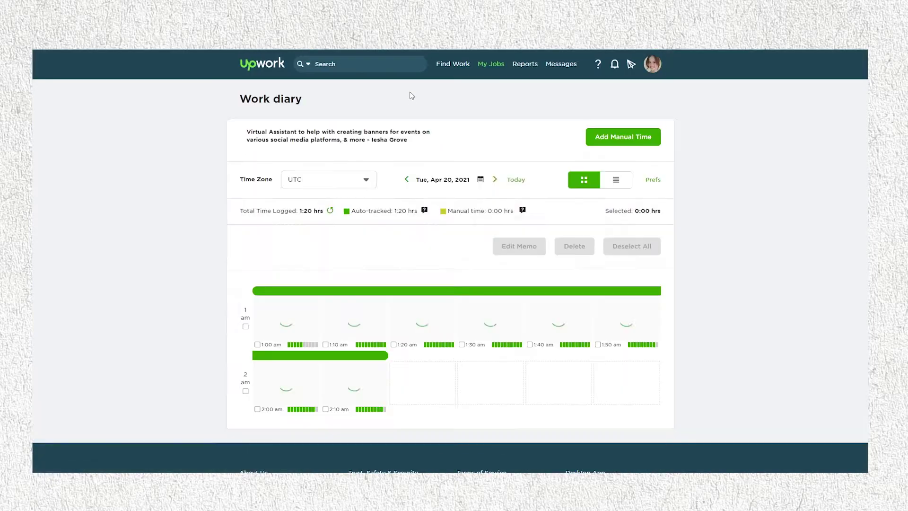
scroll(426, 248, down, 3)
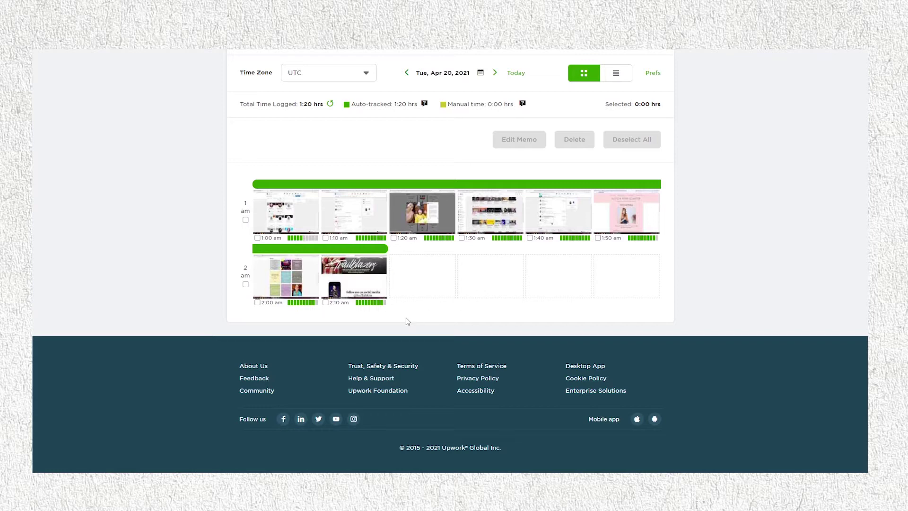
scroll(408, 321, up, 2)
click(407, 161)
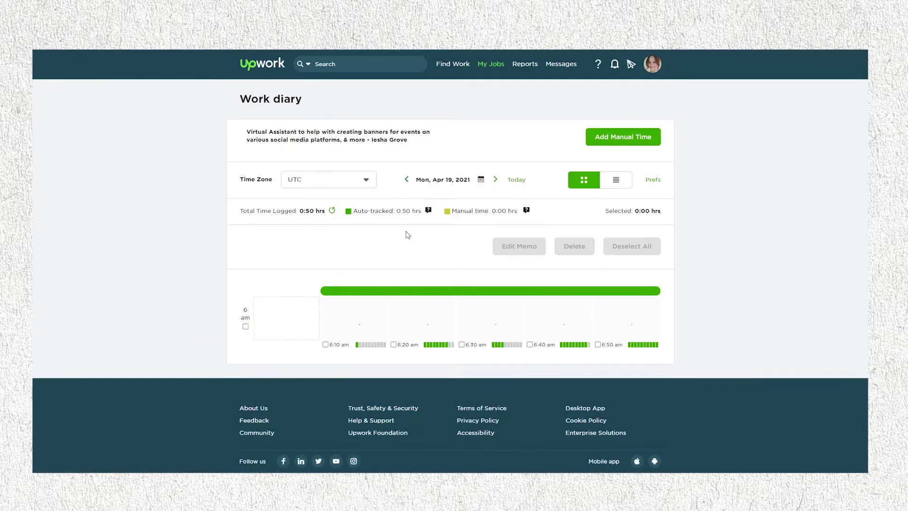
scroll(407, 217, down, 1)
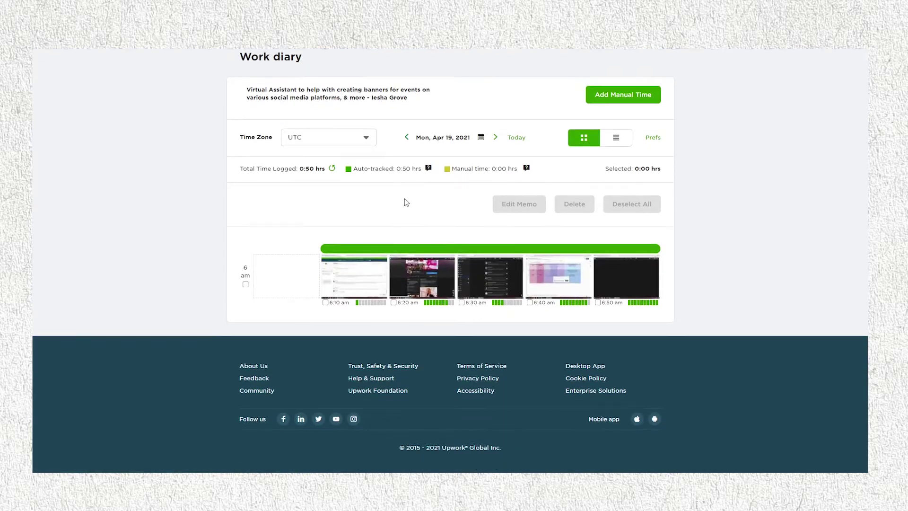
click(407, 136)
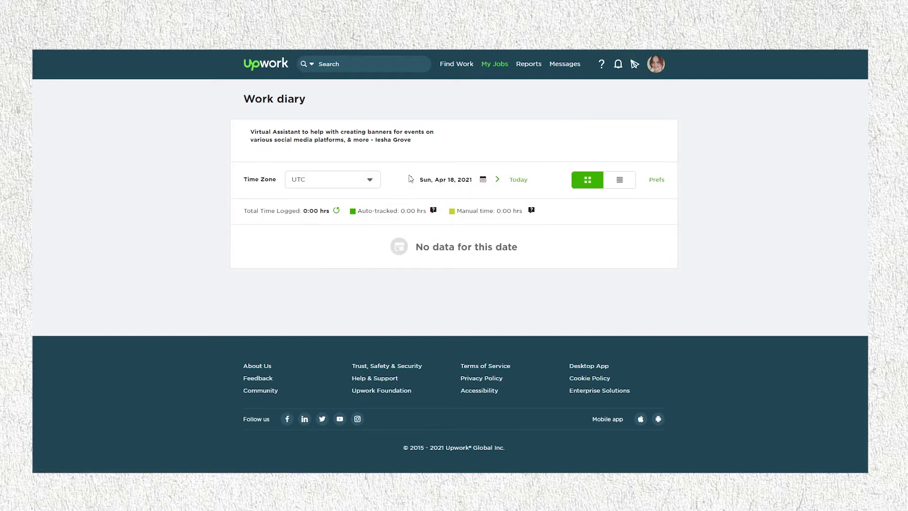
- Continue back through Apr 17, 16, 15 and 14, checking each day's screenshots
click(410, 179)
click(411, 180)
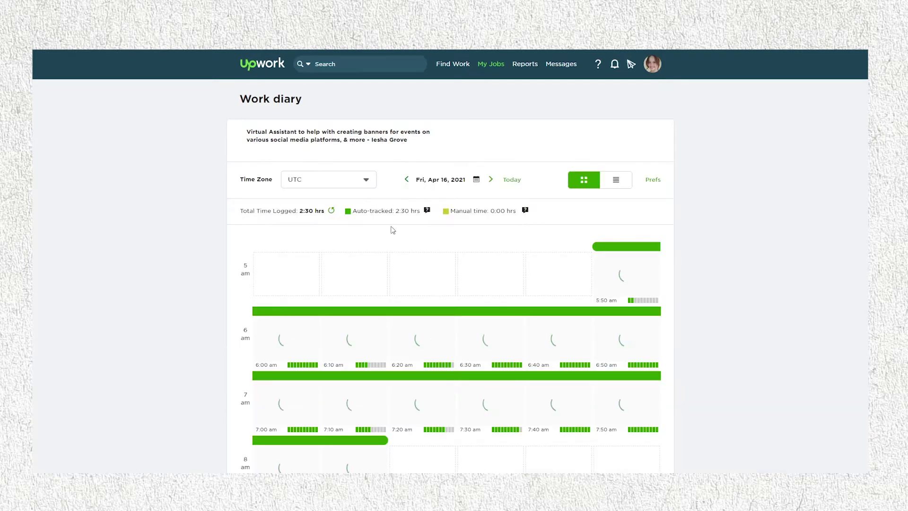
scroll(397, 274, down, 1)
scroll(398, 274, down, 1)
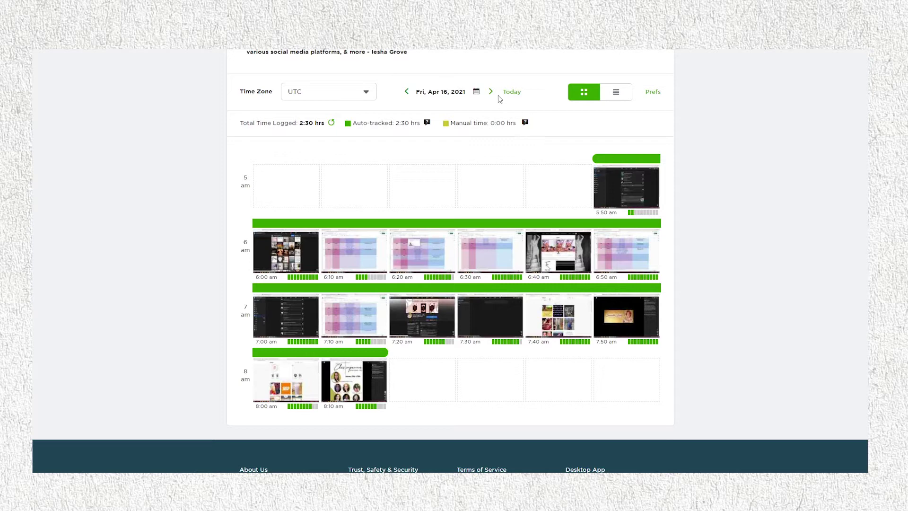
click(408, 92)
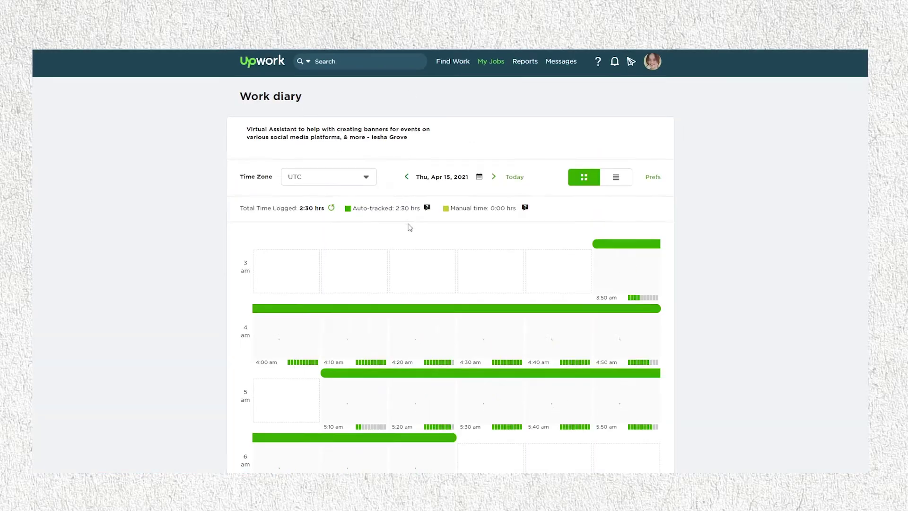
scroll(410, 227, down, 3)
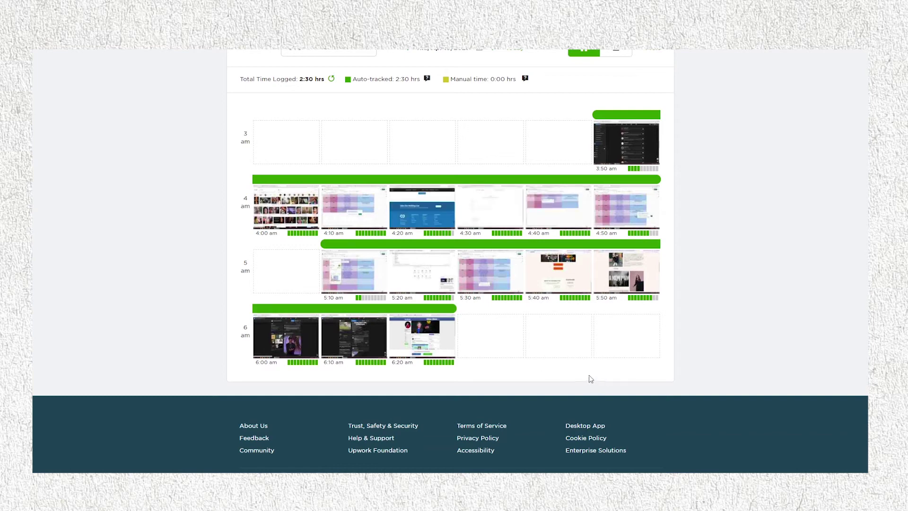
scroll(590, 378, up, 2)
click(408, 91)
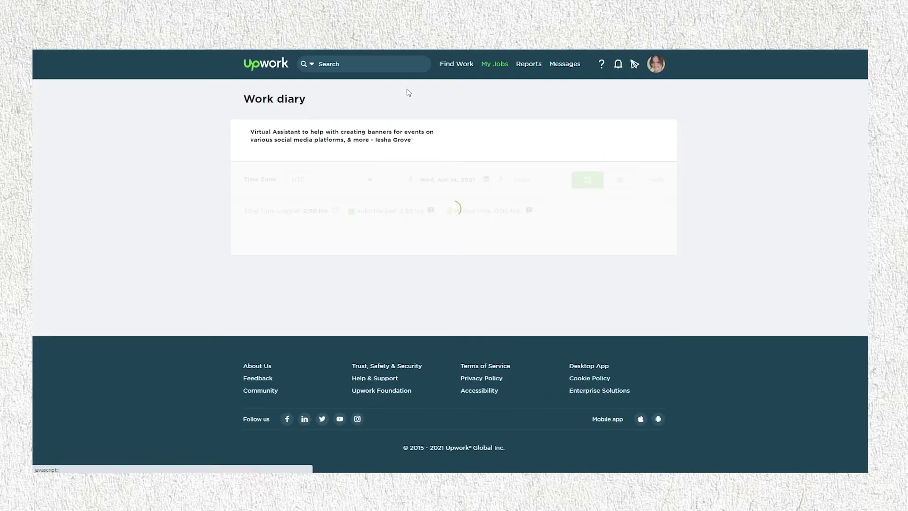
scroll(411, 106, down, 1)
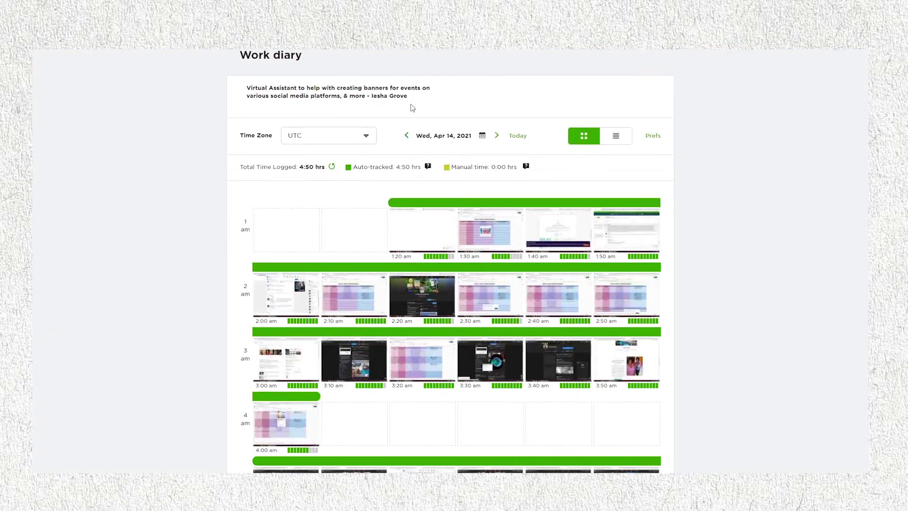
scroll(411, 106, down, 5)
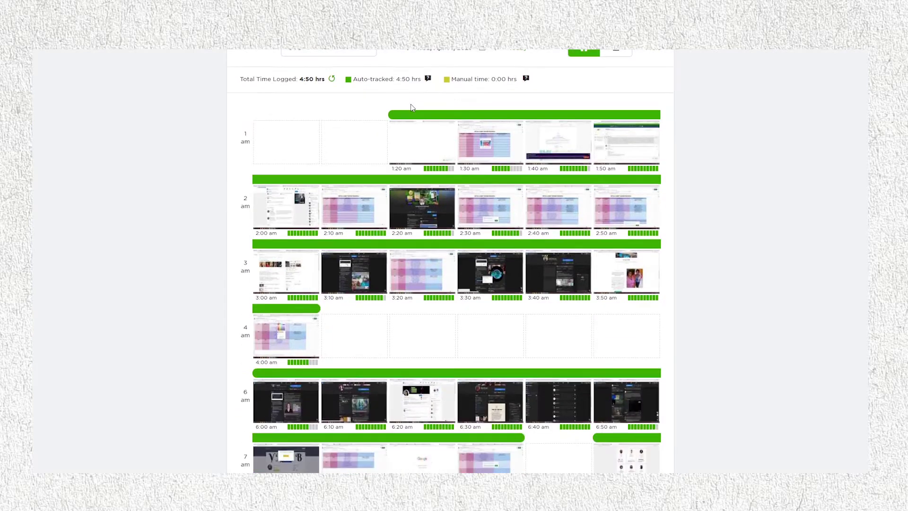
scroll(426, 87, up, 4)
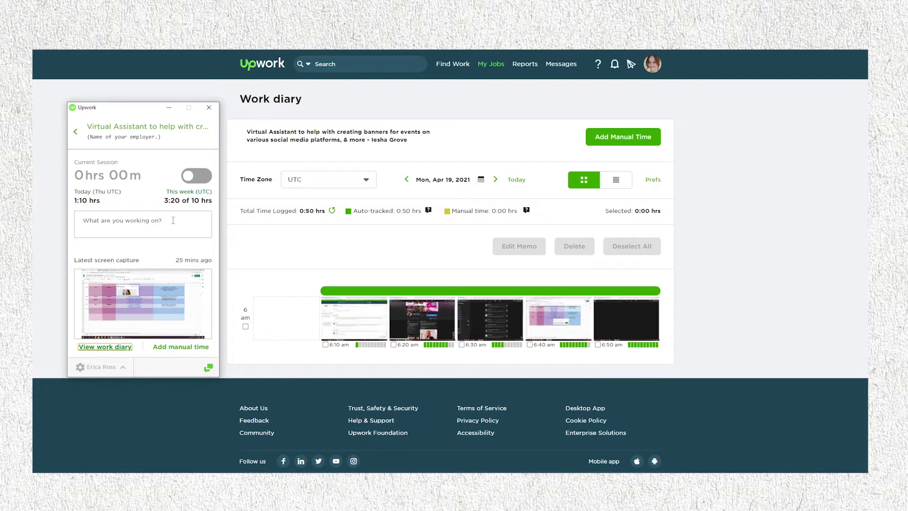
- Turn on Current Session tracking for the contract and return to the speaker spreadsheet
click(195, 177)
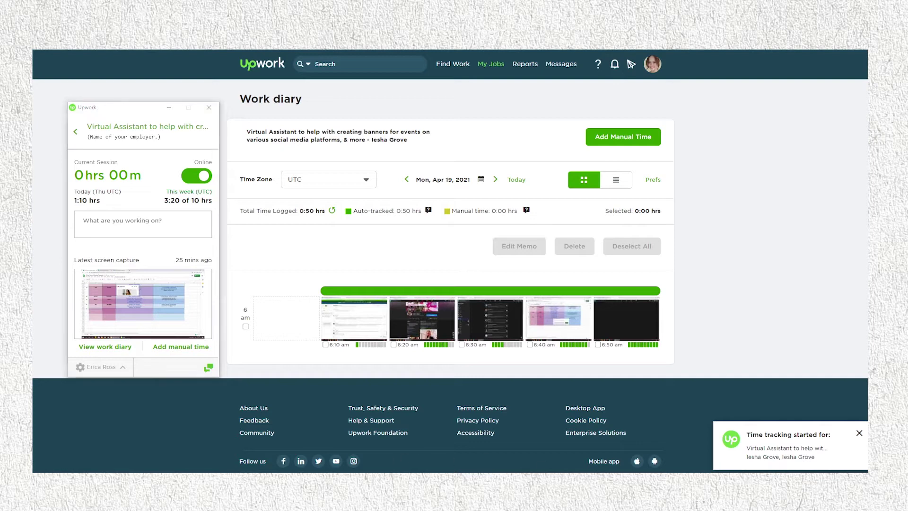
key(ctrl+Tab)
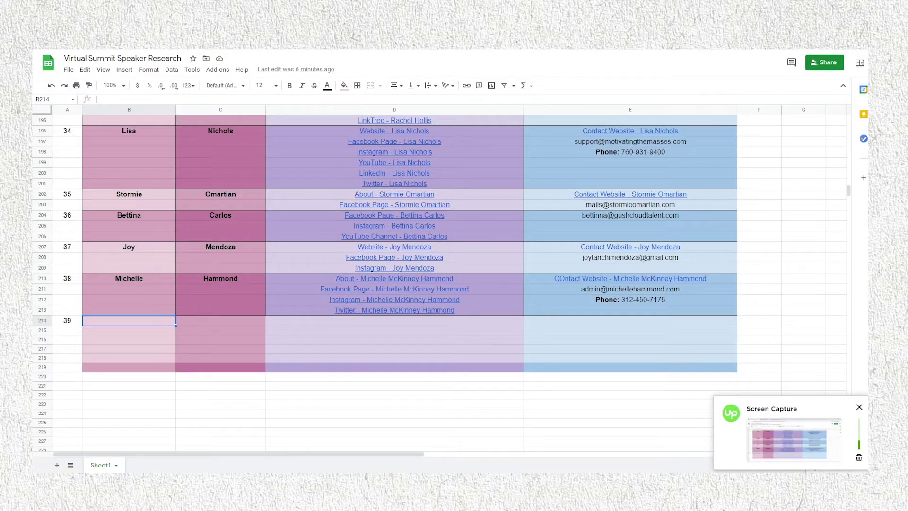
- Paste the speaker's website link into D214 and move down the column
scroll(140, 293, down, 2)
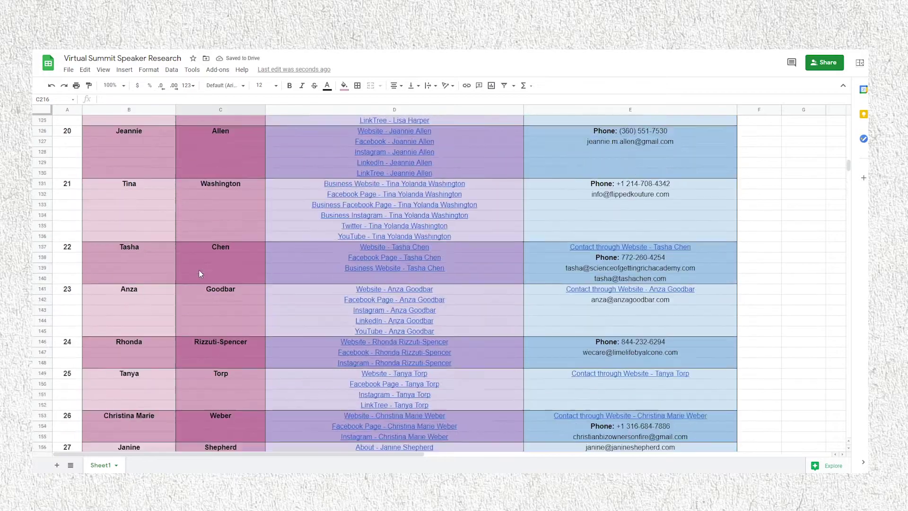
text(http://www.VictoriaOsteen.com/)
key(Down)
key(Down)
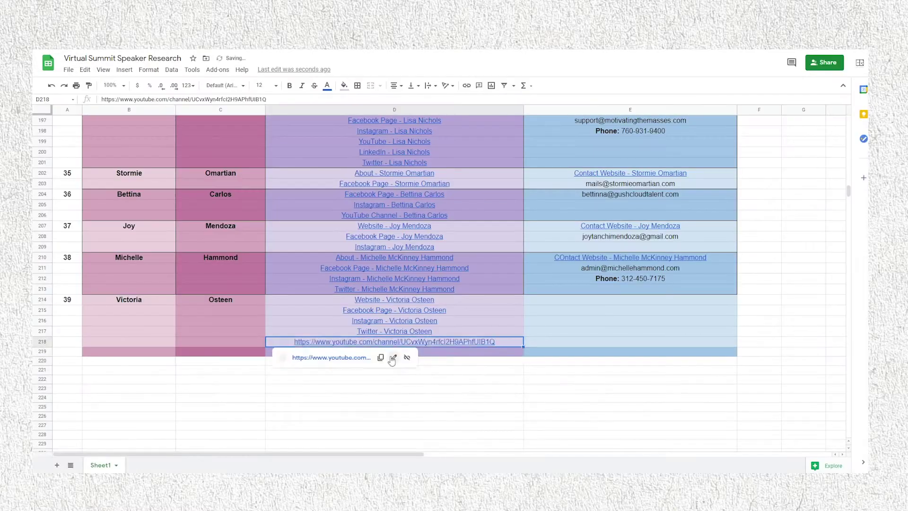
- Set the new YouTube link's display text to 'YouTube - ' plus the husband's name
click(393, 357)
text(YouTube - Joel Osteen (husband)
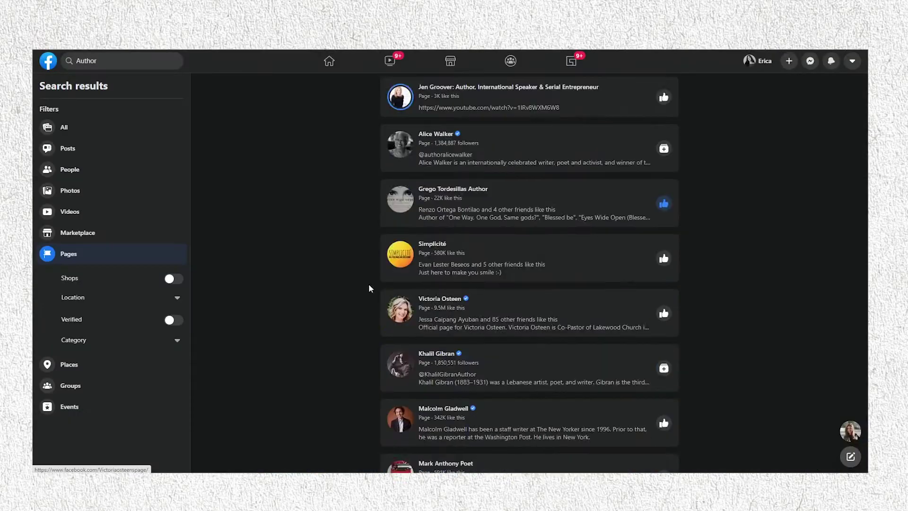
- Scroll through the speaker rows of the research sheet down to row 39
scroll(353, 376, down, 5)
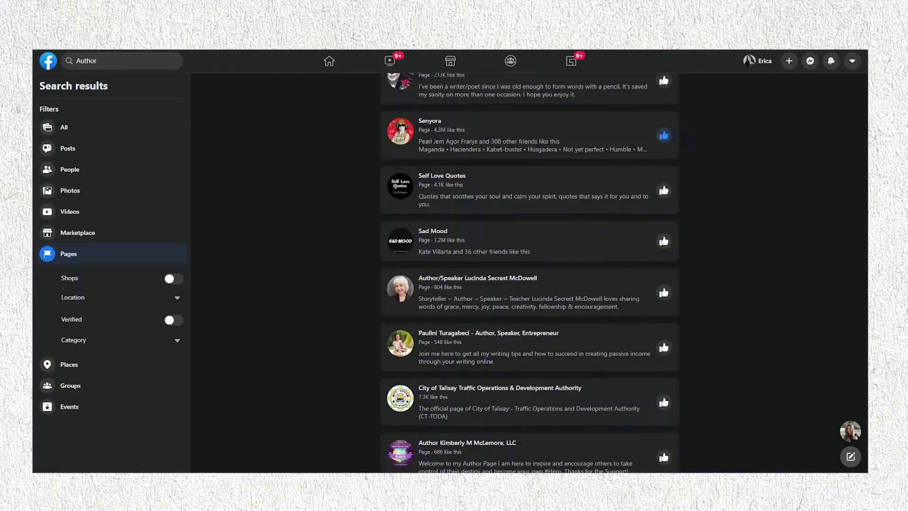
scroll(462, 358, down, 8)
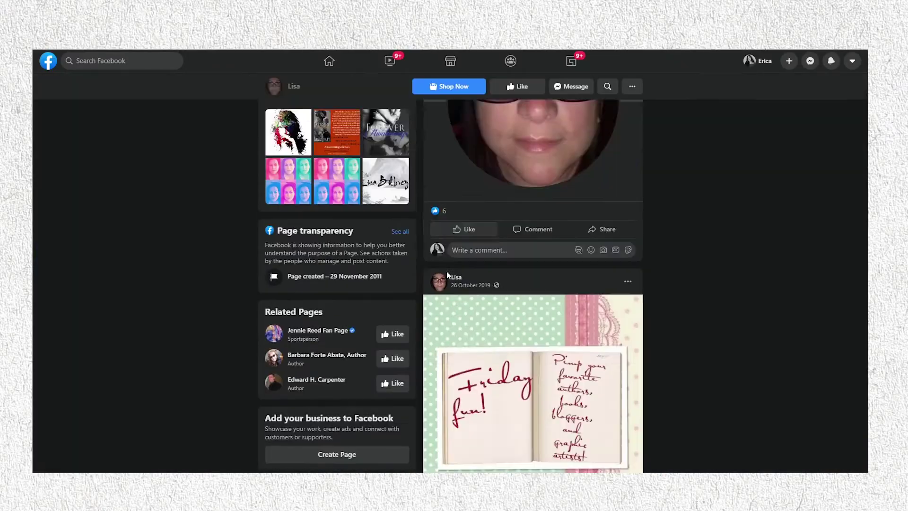
scroll(445, 271, down, 5)
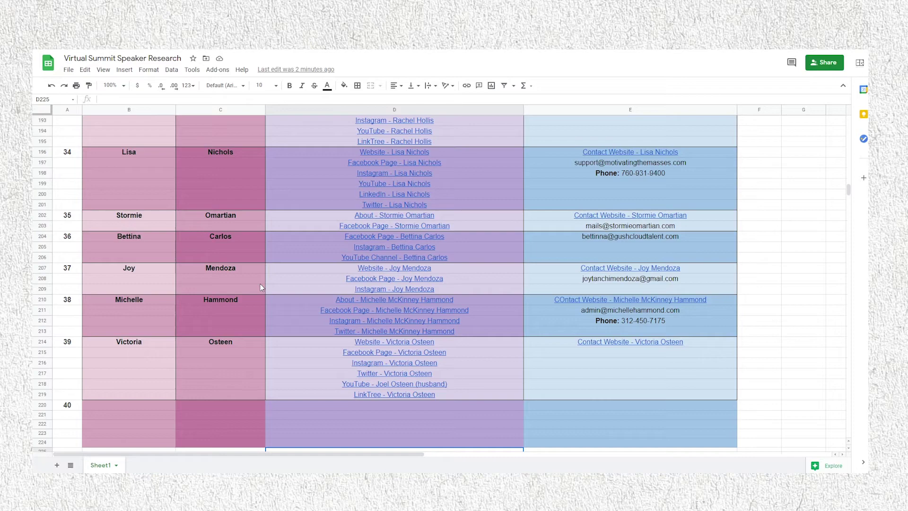
scroll(260, 288, down, 3)
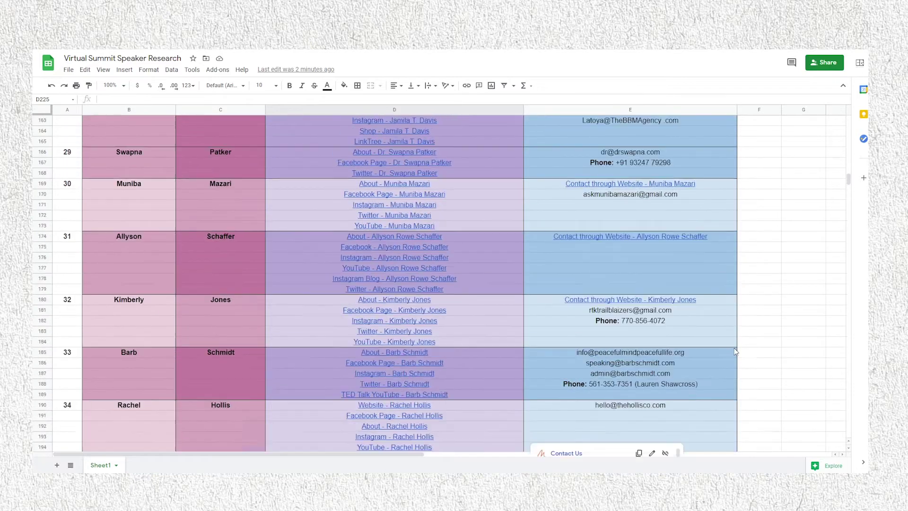
scroll(735, 351, down, 10)
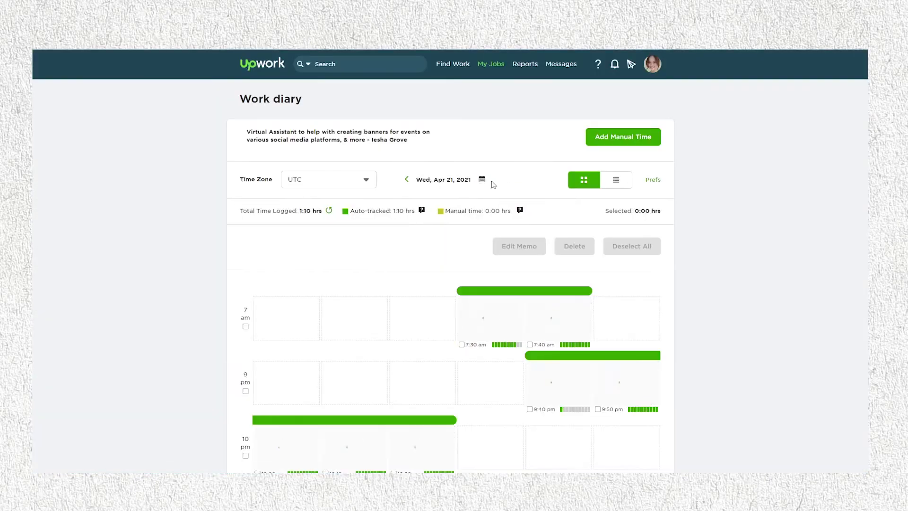
scroll(752, 317, down, 4)
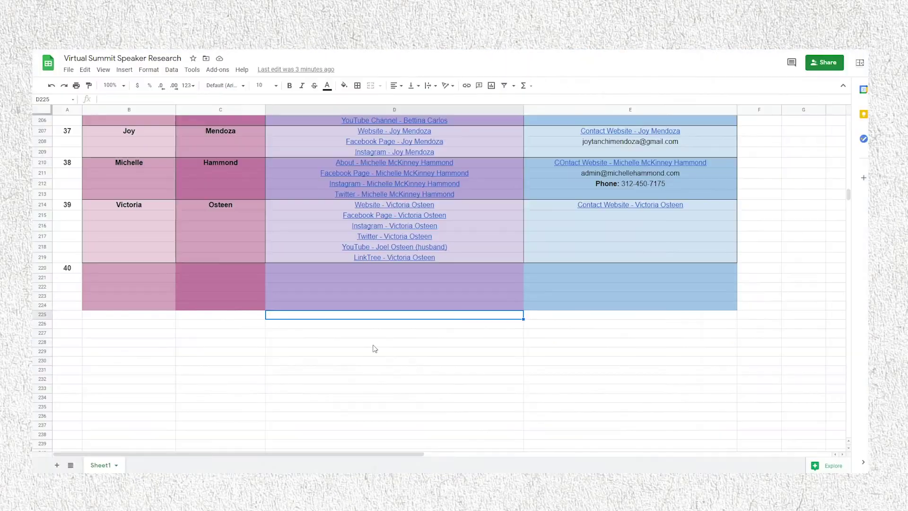
scroll(109, 318, up, 6)
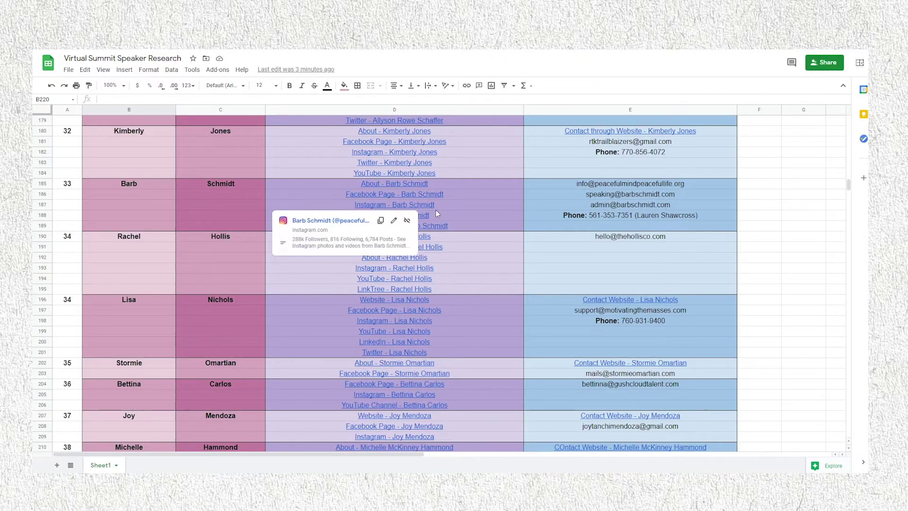
scroll(433, 222, up, 4)
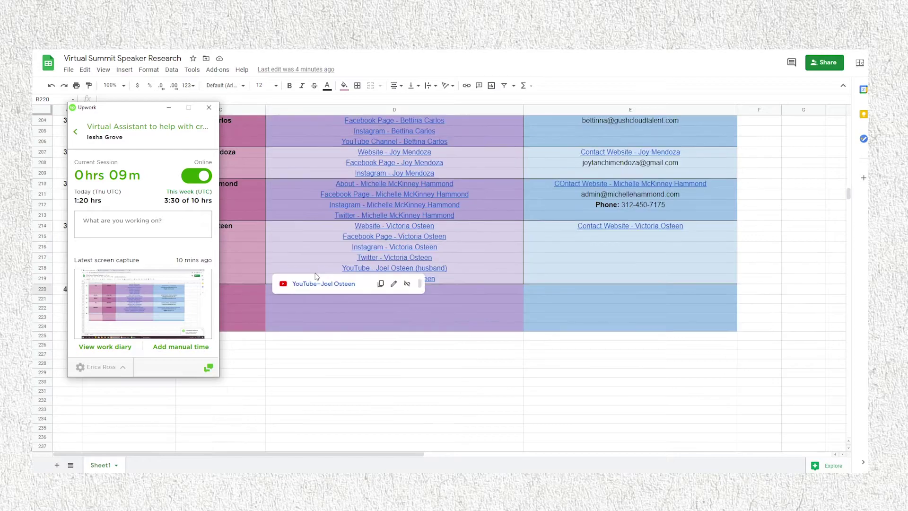
scroll(304, 232, up, 8)
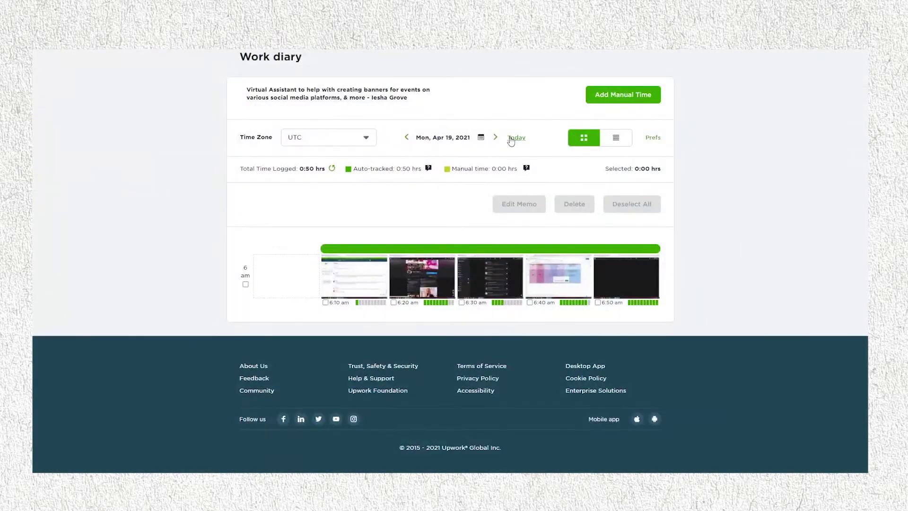
- Jump the diary to today, Apr 21, review its screenshots and show the tracker
click(516, 137)
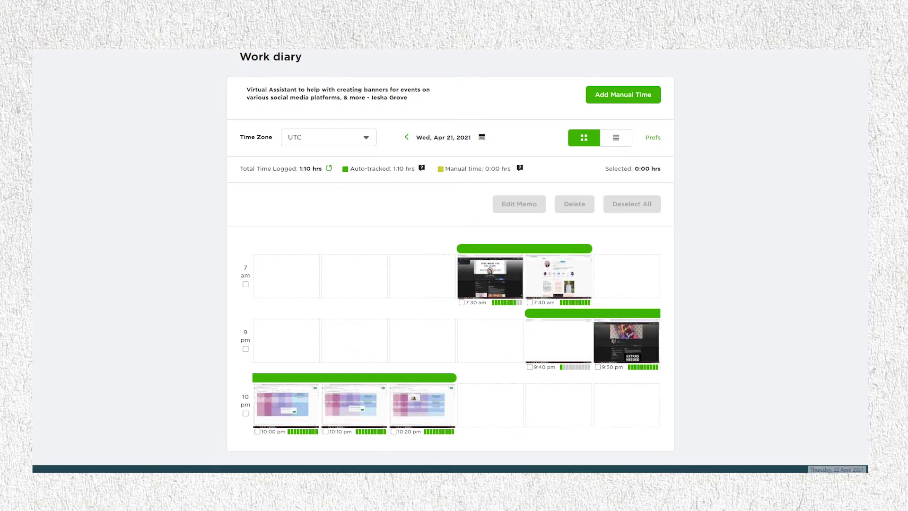
scroll(397, 435, down, 1)
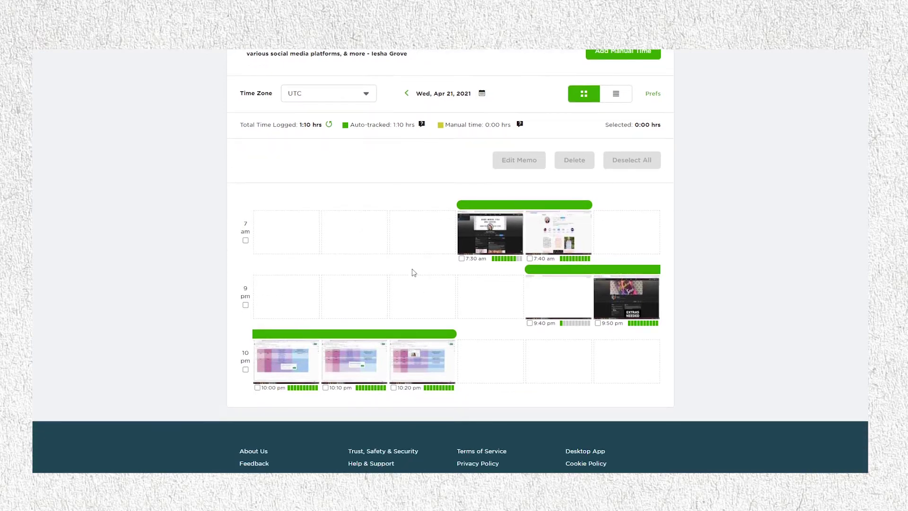
click(403, 444)
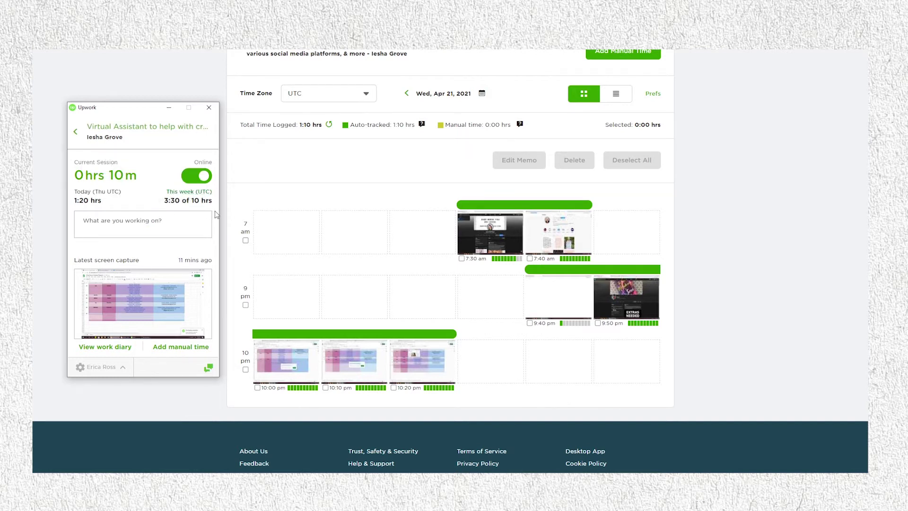
click(144, 222)
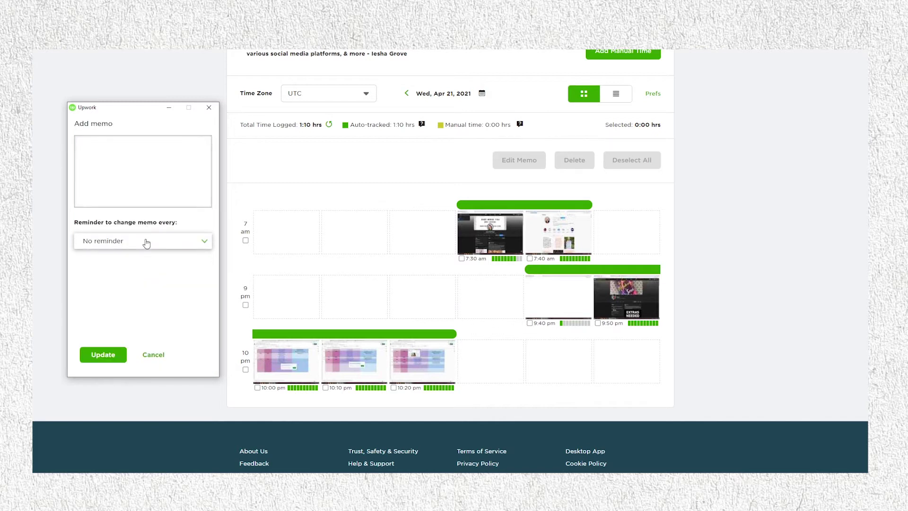
click(147, 242)
click(146, 242)
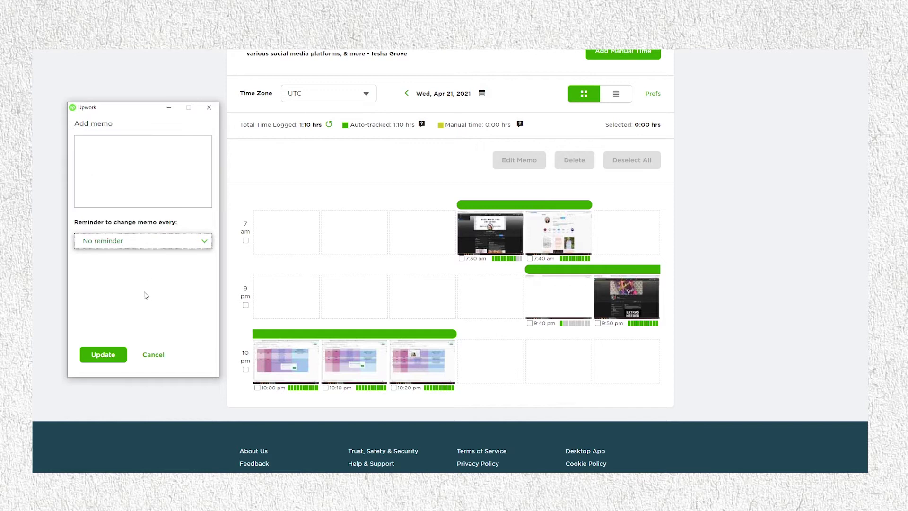
click(122, 170)
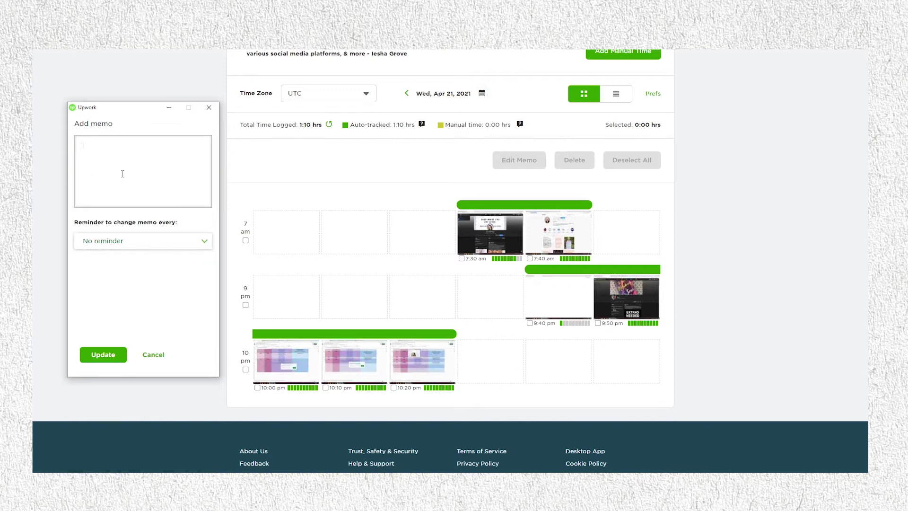
click(114, 241)
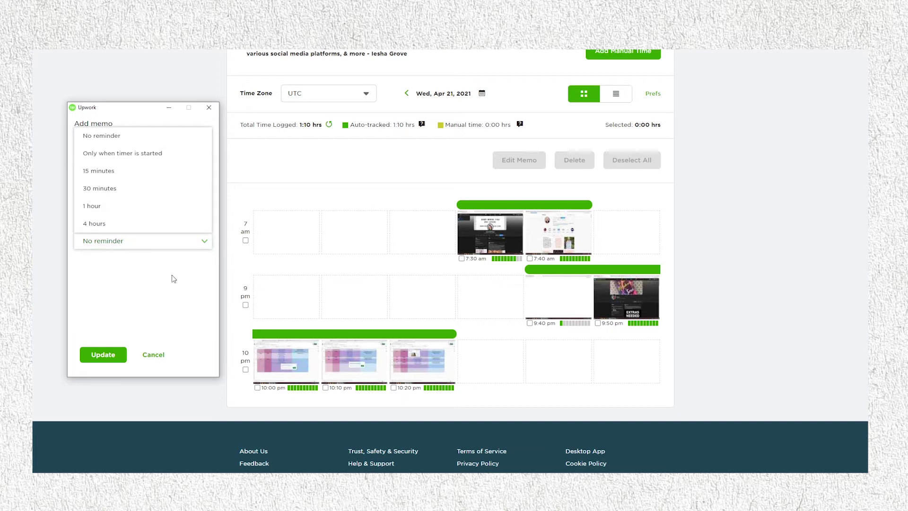
click(142, 242)
click(156, 163)
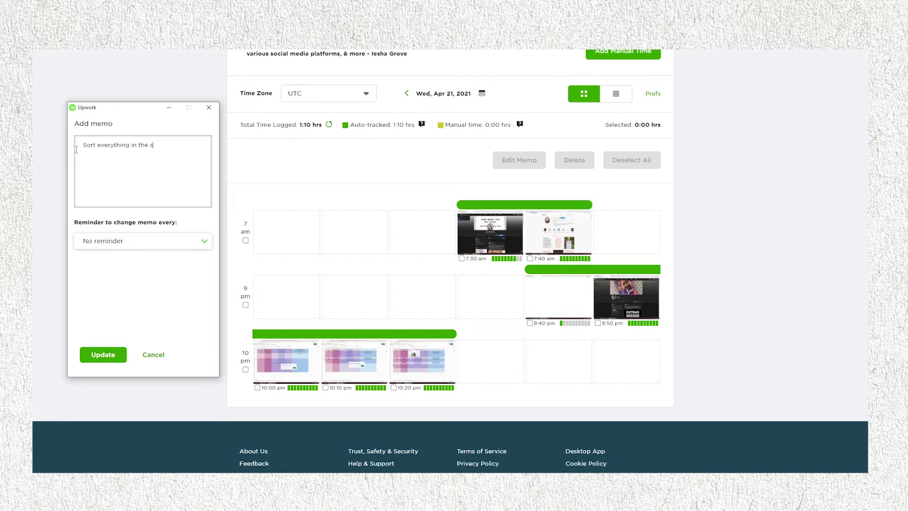
click(122, 243)
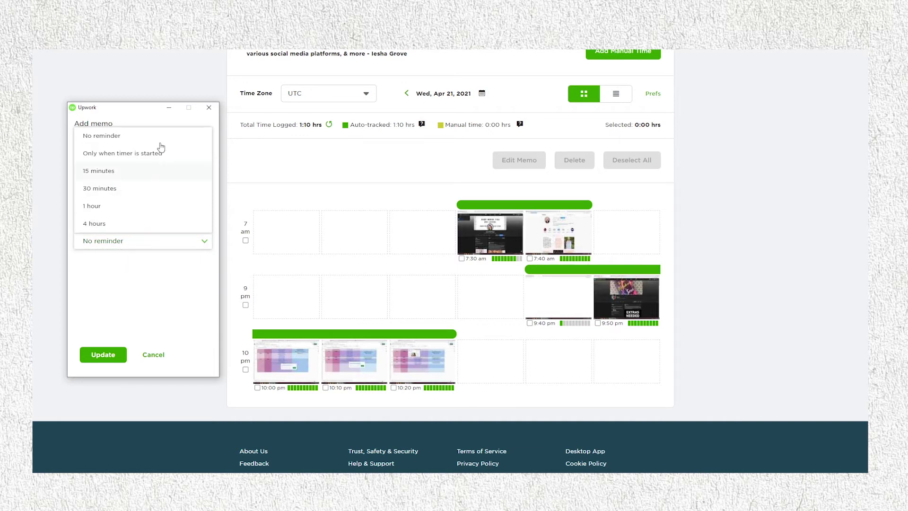
click(210, 242)
drag(188, 150, 88, 162)
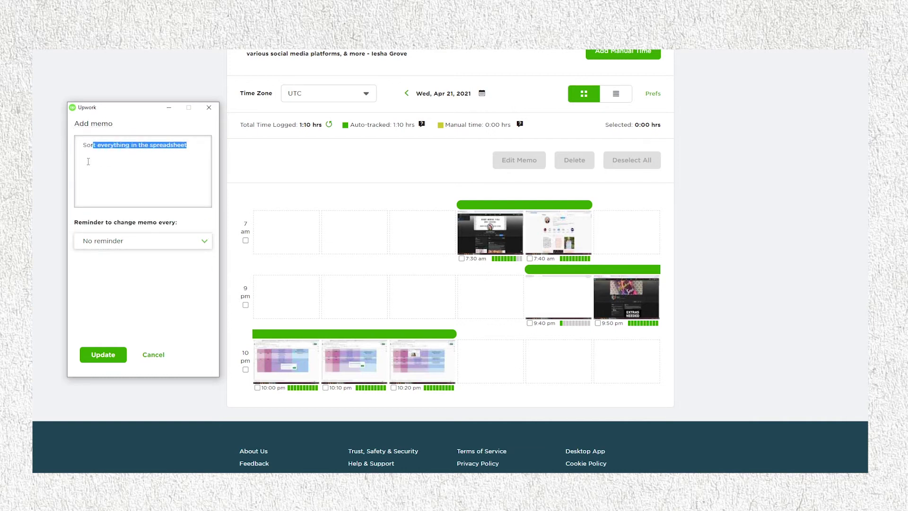
key(BackSpace)
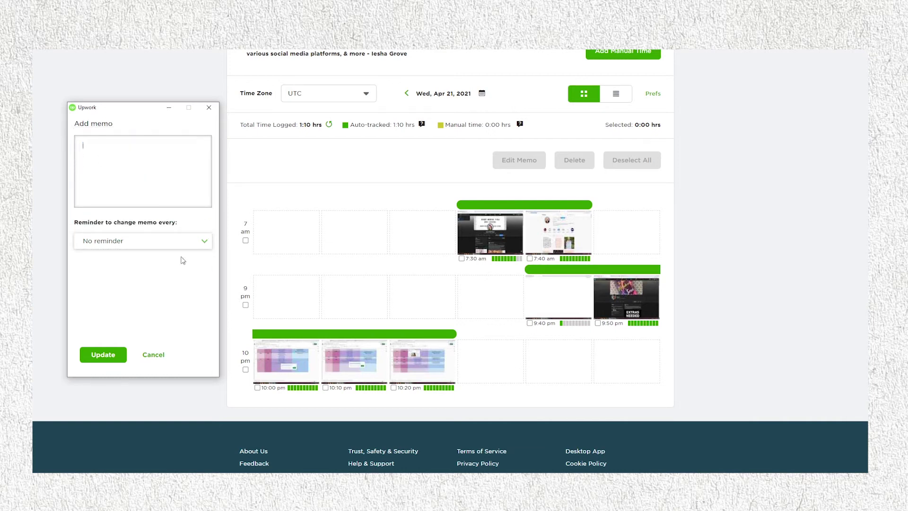
click(154, 355)
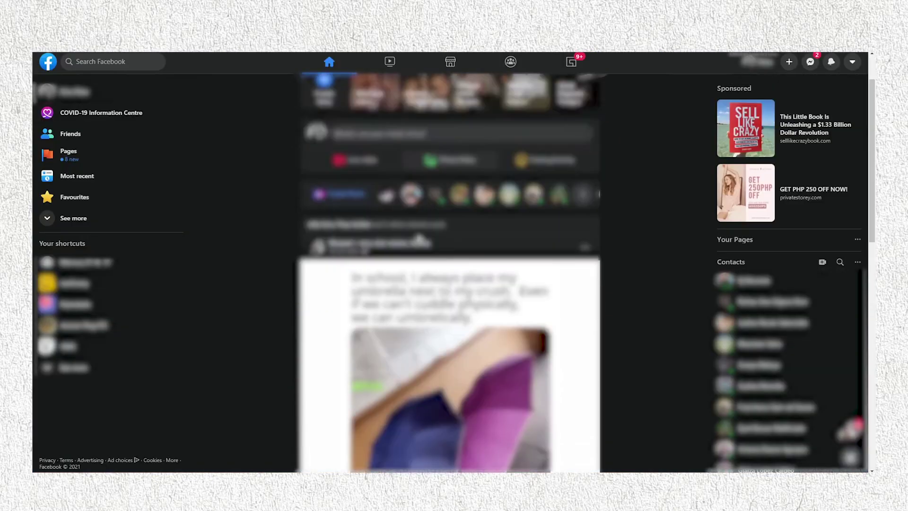
- Scroll the feed, then trash the new Upwork screen capture and confirm with Yes
scroll(602, 338, down, 10)
scroll(451, 312, down, 10)
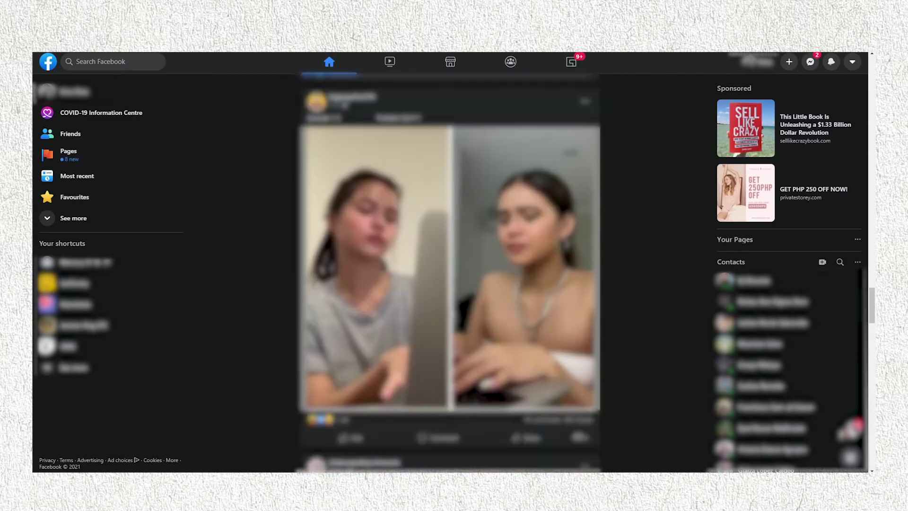
scroll(449, 272, down, 8)
scroll(449, 273, up, 8)
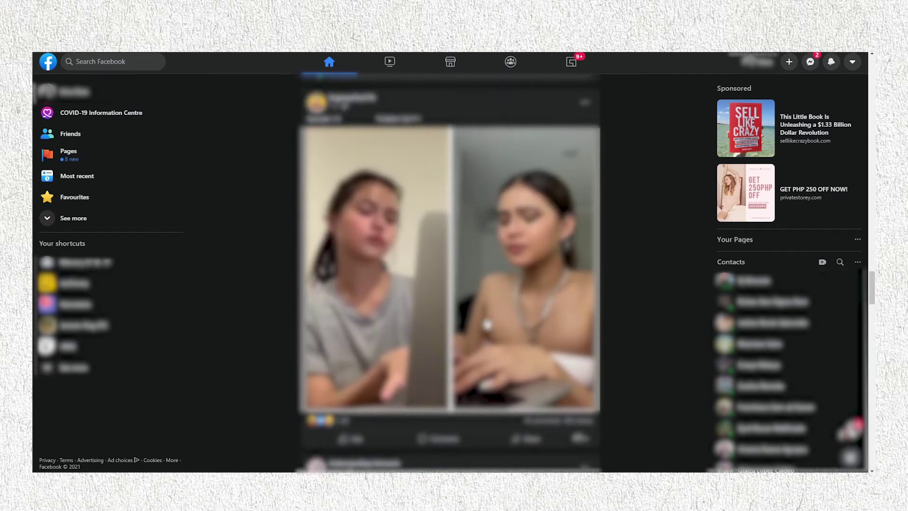
scroll(449, 272, down, 10)
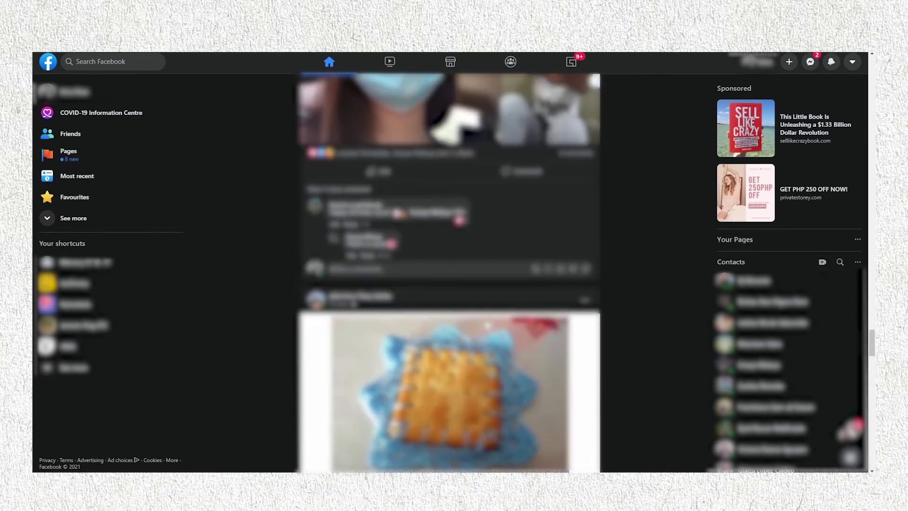
scroll(487, 325, down, 12)
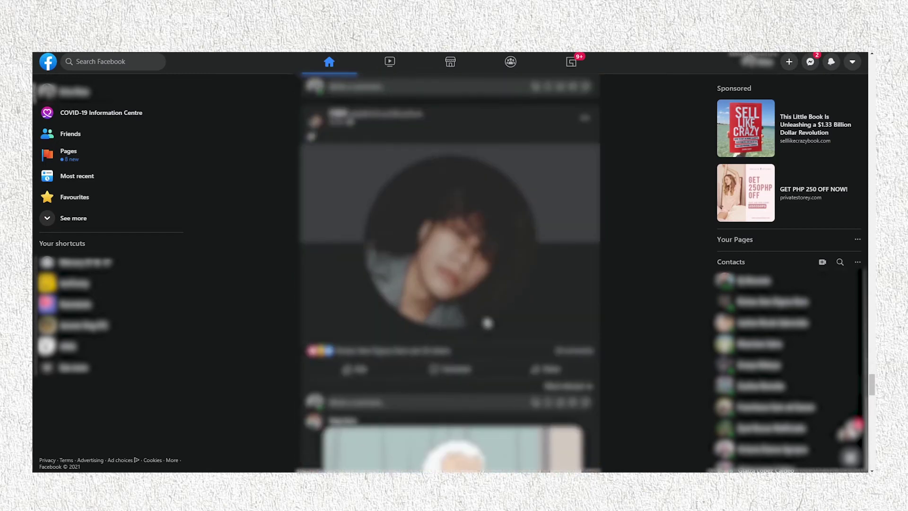
scroll(487, 323, down, 10)
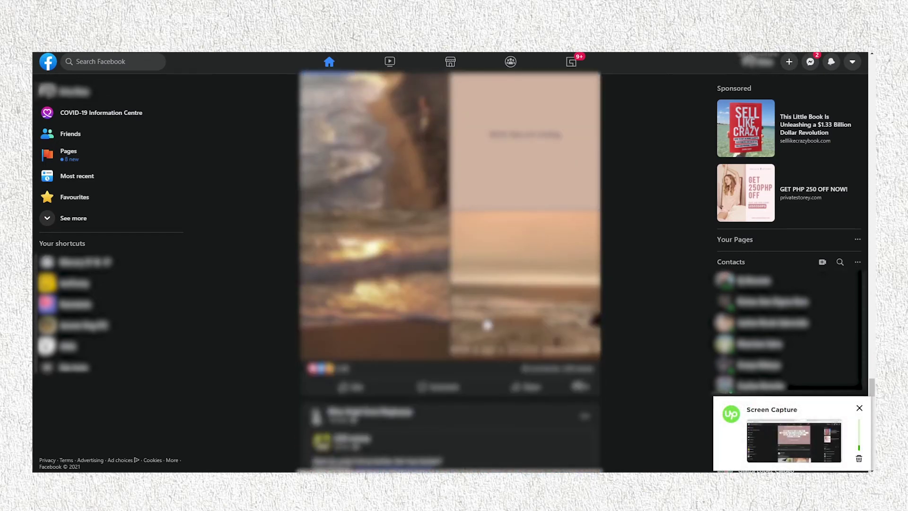
scroll(487, 325, down, 5)
click(859, 458)
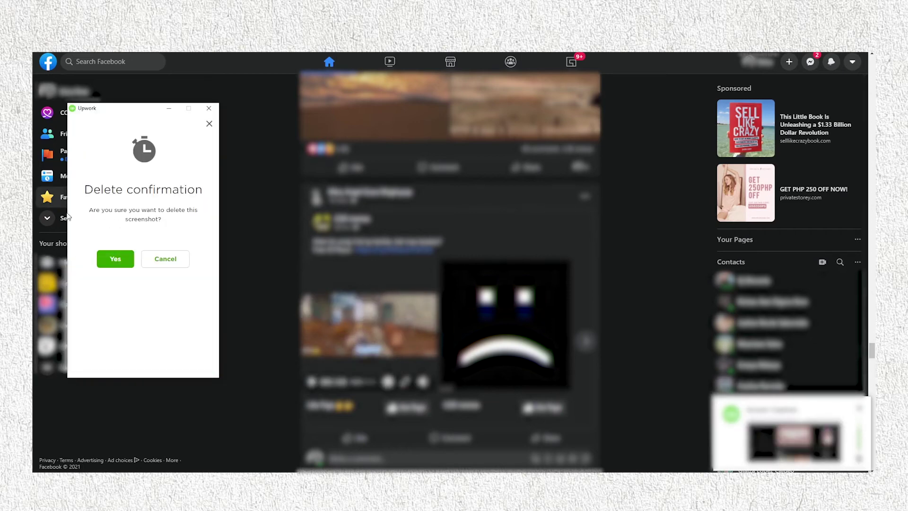
click(120, 259)
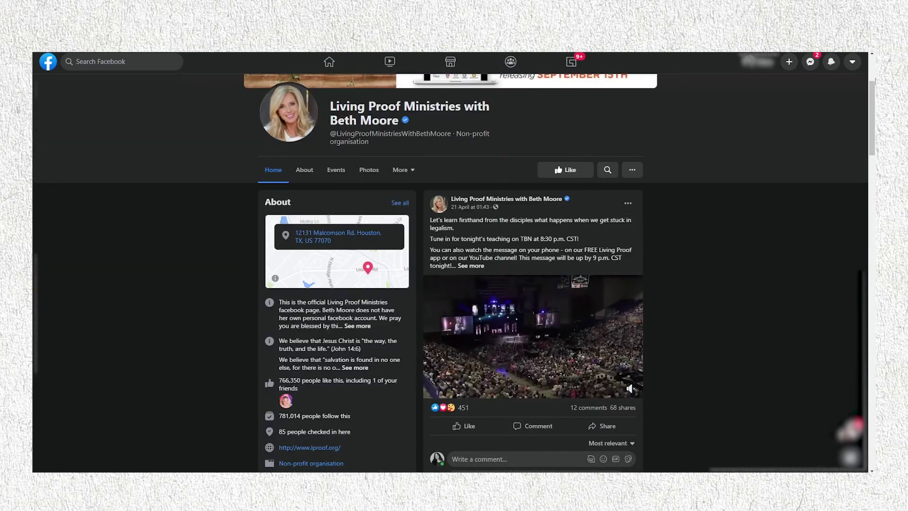
- Enter the speaker's first and last name in B264/C264 and add the 'Website' link in D264
scroll(331, 246, down, 5)
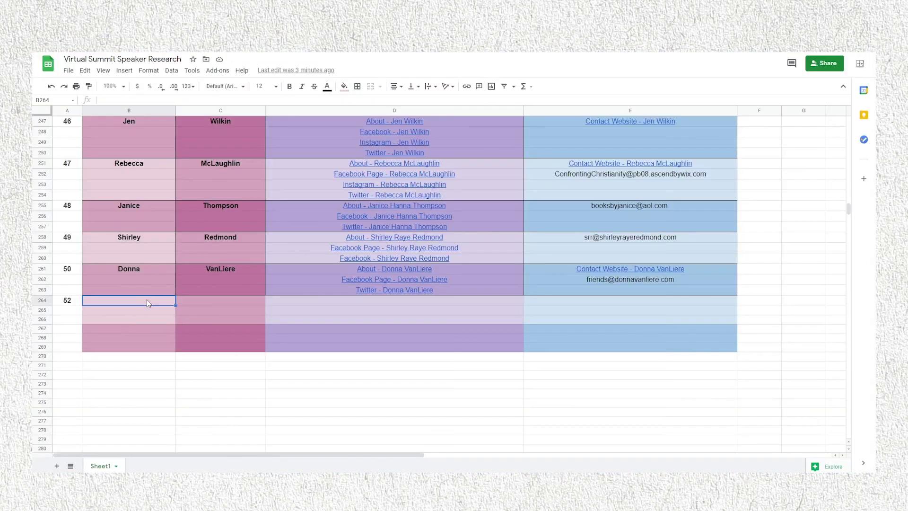
text(Beth)
key(Tab)
text(Moore)
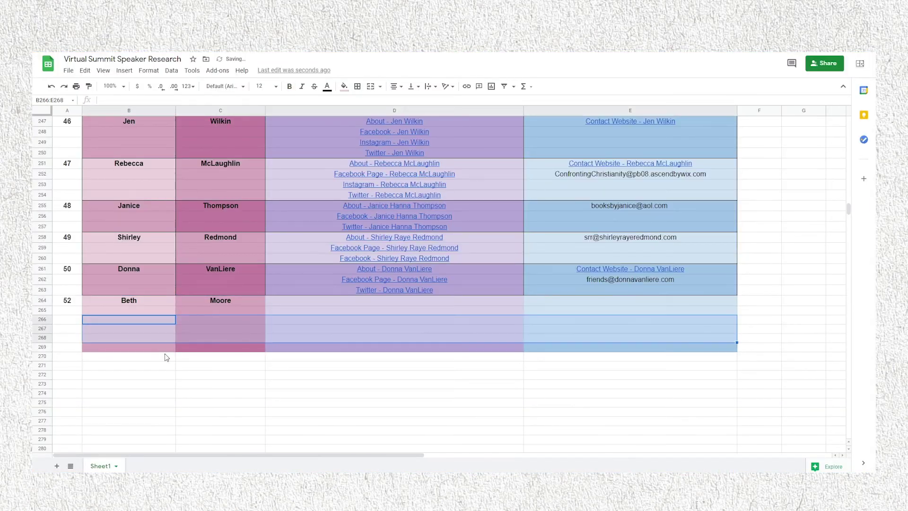
drag(737, 351, 735, 383)
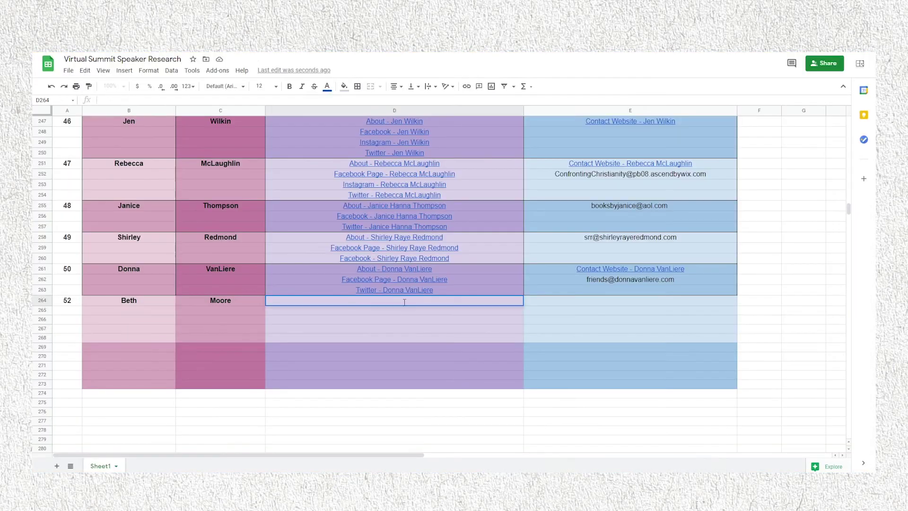
text(https://www.lproof.org/welcome)
key(ctrl+k)
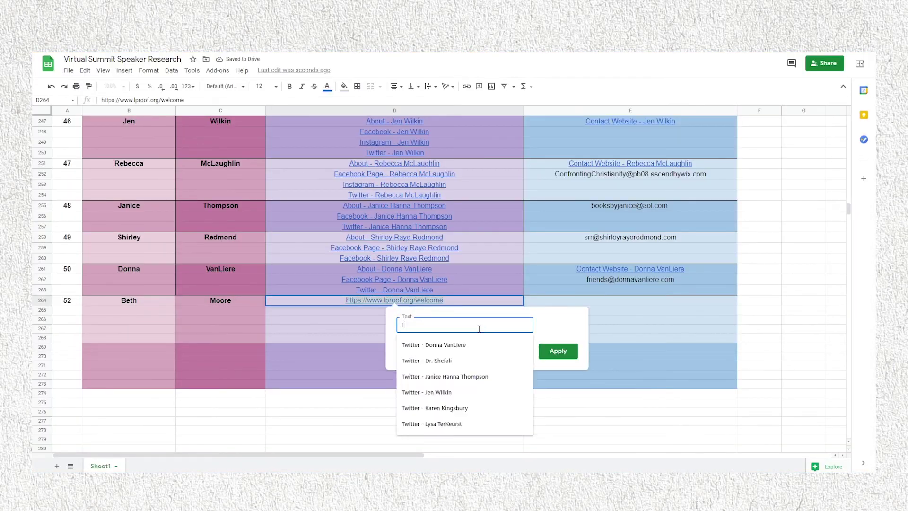
text(Website - Beth Moore)
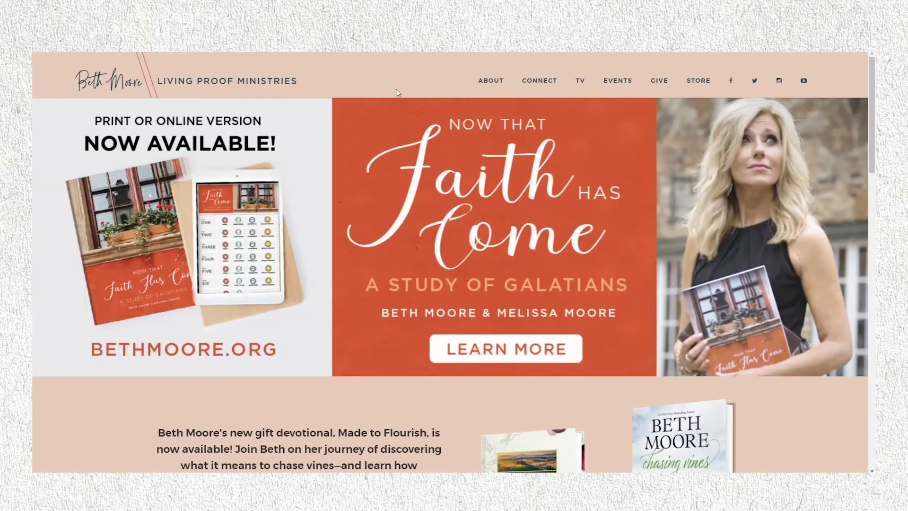
- Add the speaker's 'Facebook Page' link with display text in D265
scroll(473, 283, down, 15)
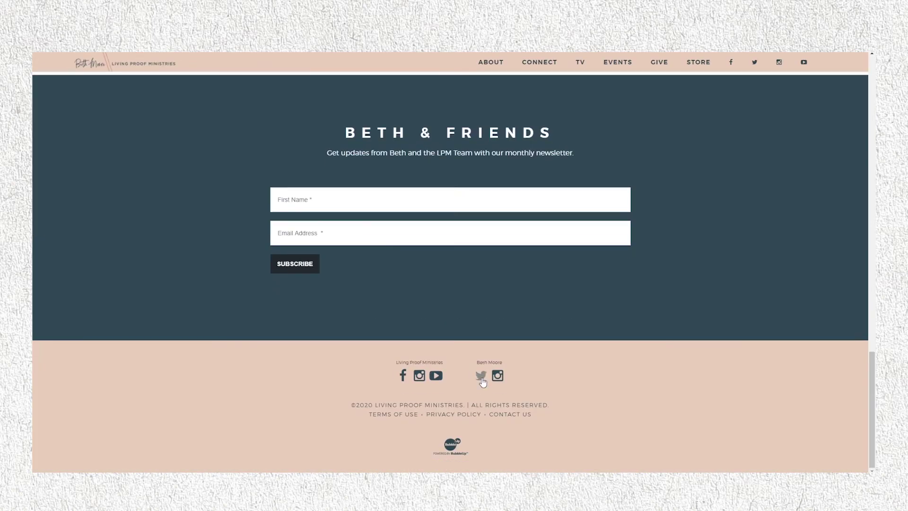
right_click(499, 378)
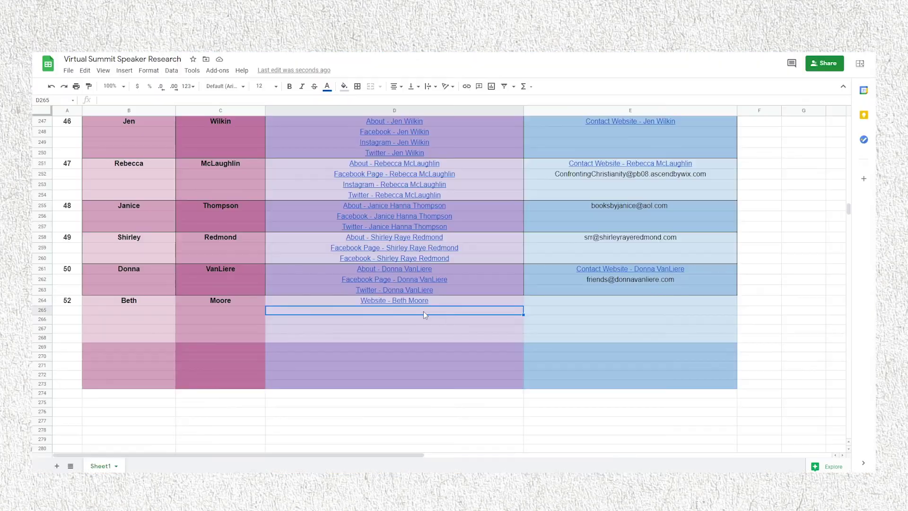
text(https://www.facebook.com/LivingProofMinistriesWithBethMoore/)
key(ctrl+k)
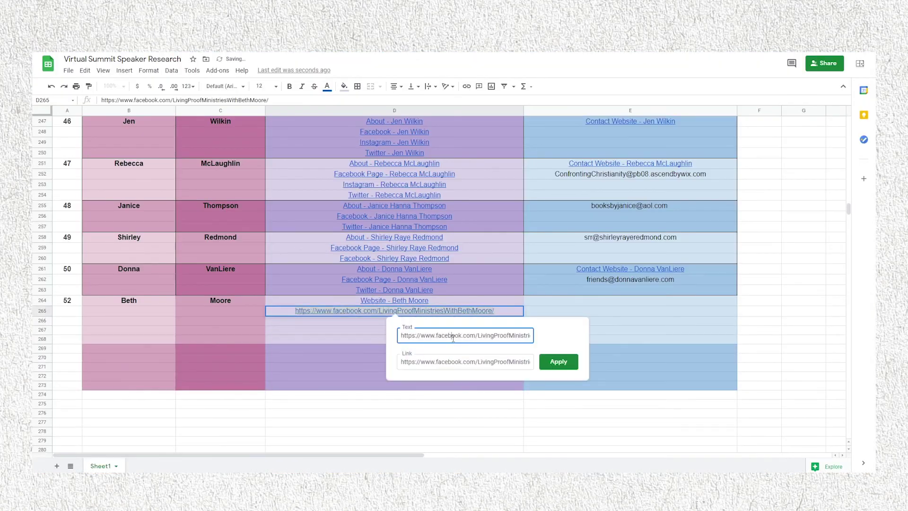
text(Facebook Page - Beth Moore)
key(Return)
key(Down)
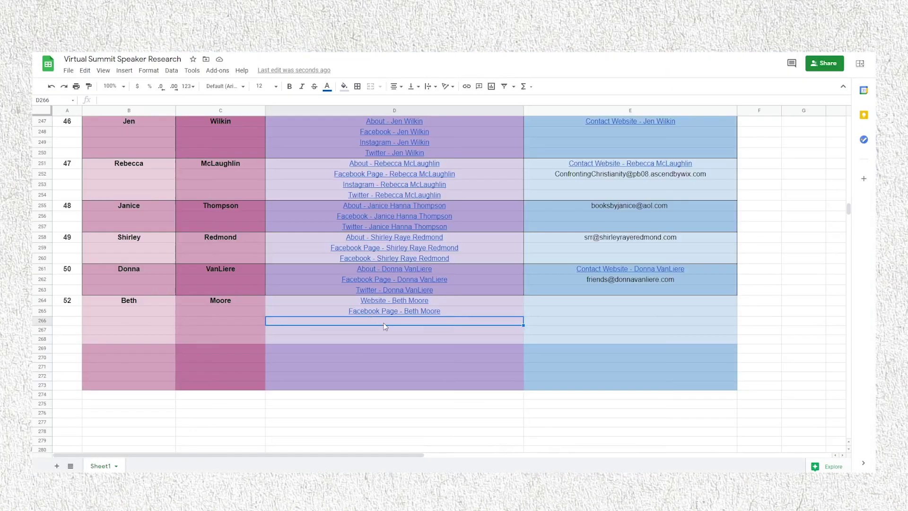
- Add labelled 'Instagram' and 'Twitter' links in D266 and D267
text(https://www.instagram.com/bethmoorelpm/)
key(ctrl+k)
text(Instagram - Beth Moore)
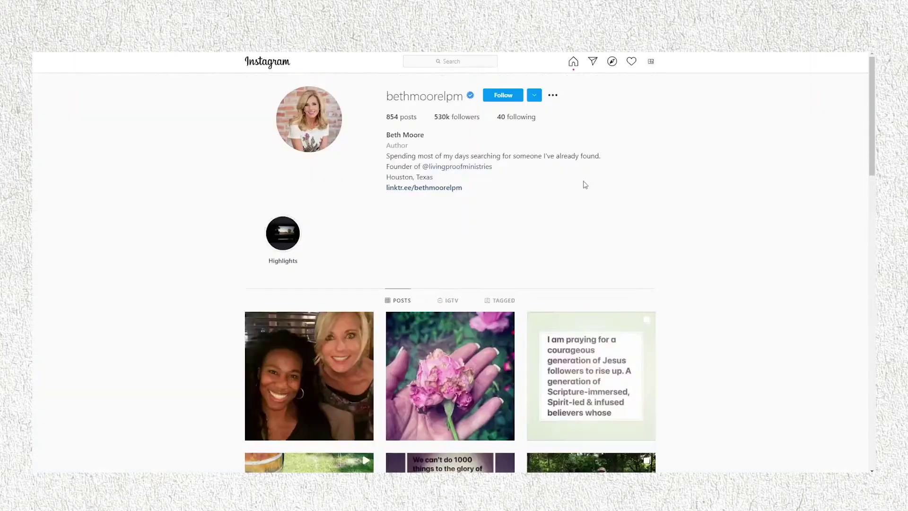
scroll(707, 397, down, 15)
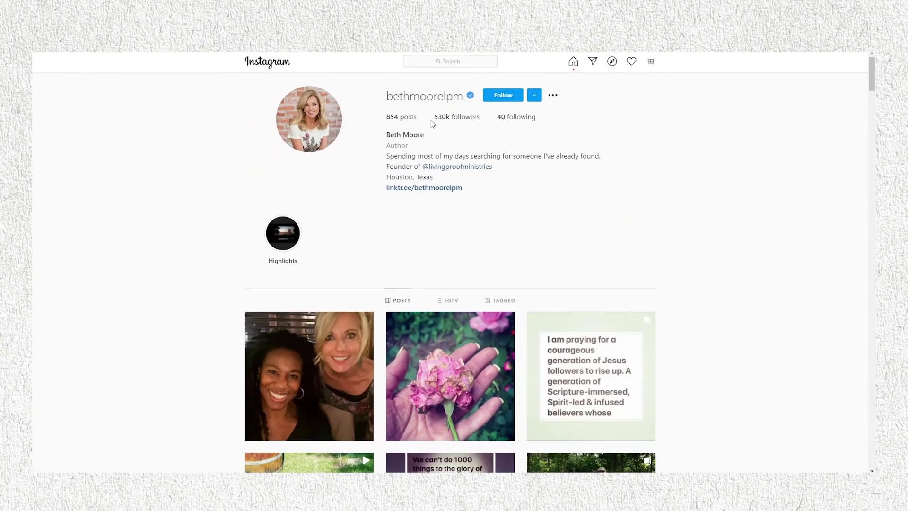
text(https://twitter.com/BethMooreLPM)
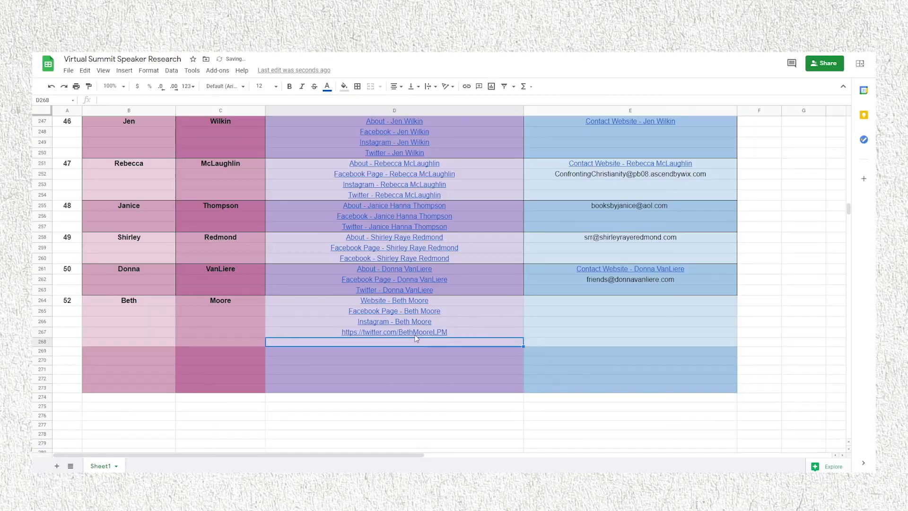
key(ctrl+k)
text(Twitter - Beth Moore)
key(Return)
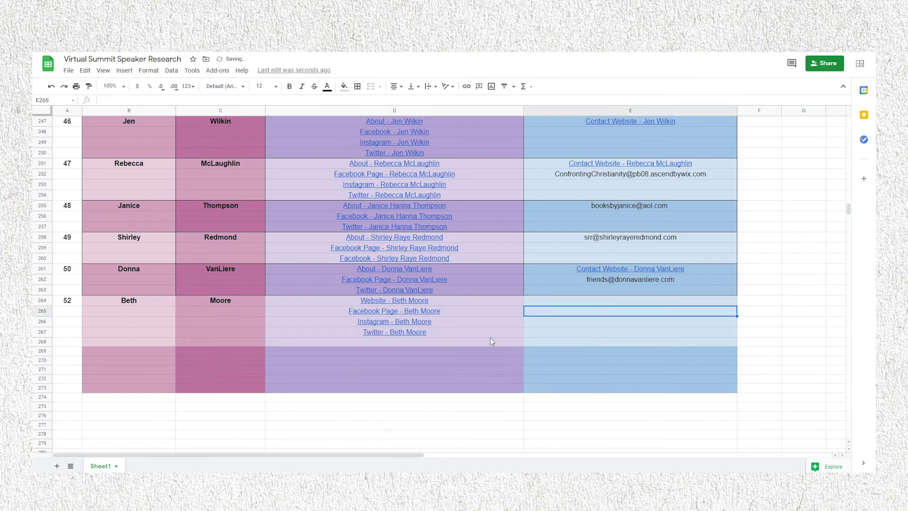